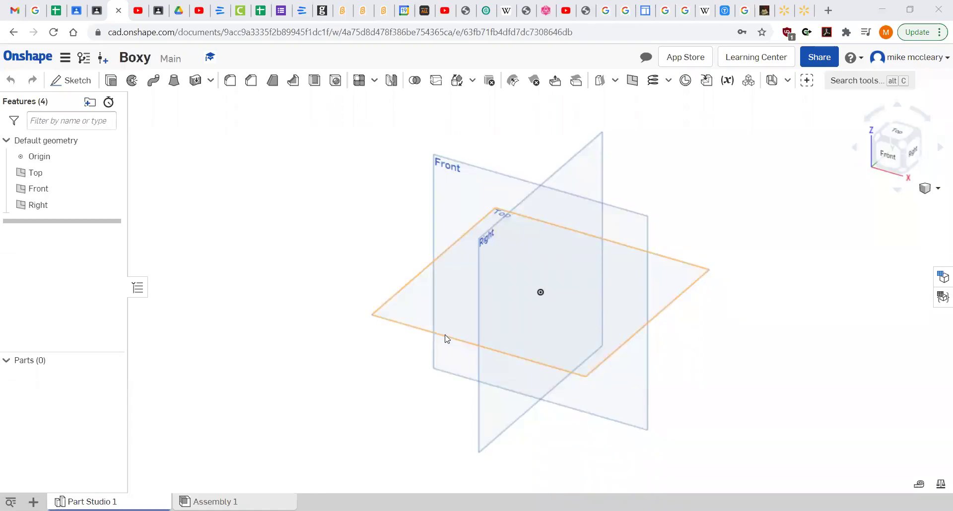
# Start Sketch 1 on the Front plane and view it straight on from the Front.
pyautogui.scroll(-2, 424, 382)
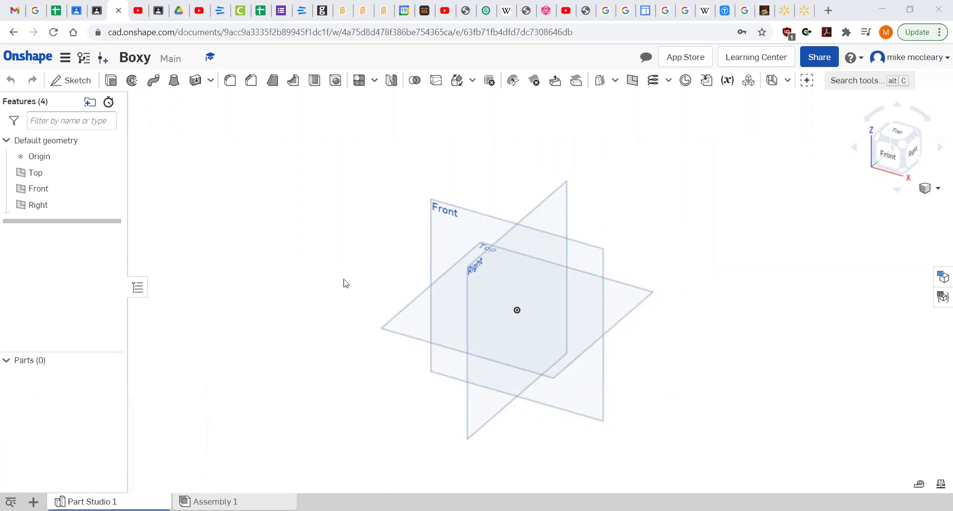
pyautogui.click(82, 82)
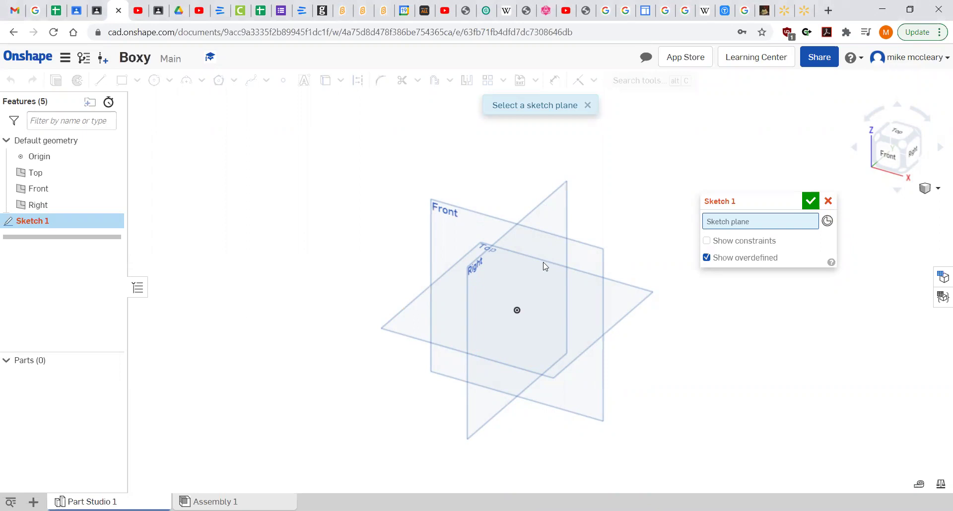
pyautogui.click(433, 270)
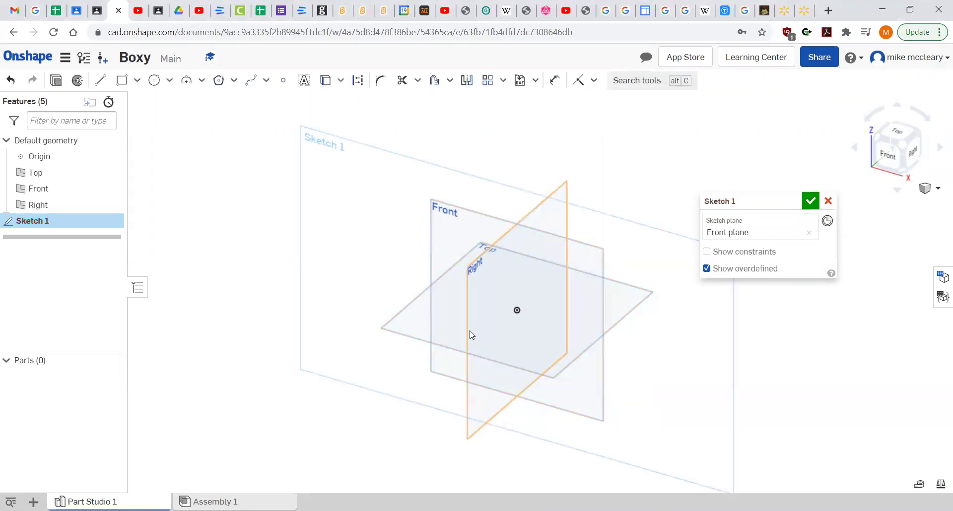
pyautogui.click(894, 164)
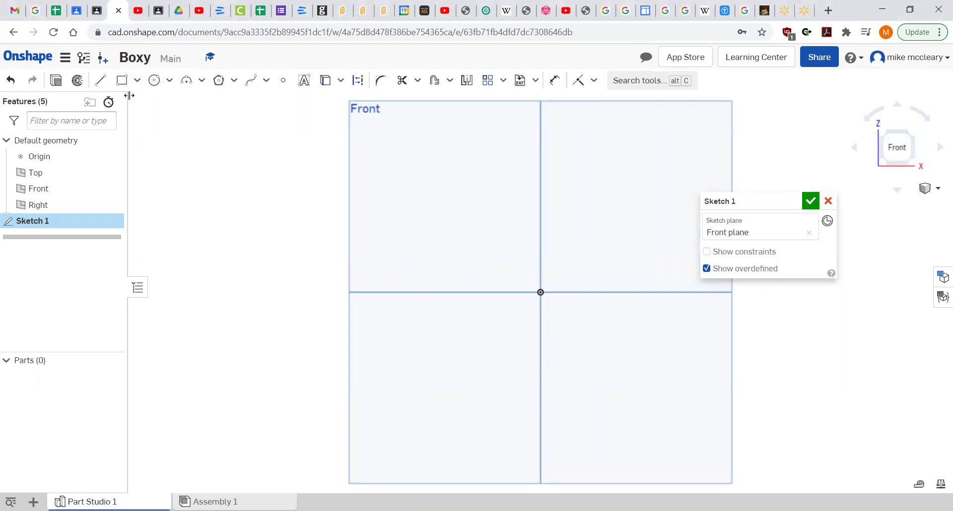
# Draw a 3 wide by 2 tall rectangle to the left of the origin.
pyautogui.click(122, 81)
pyautogui.click(405, 213)
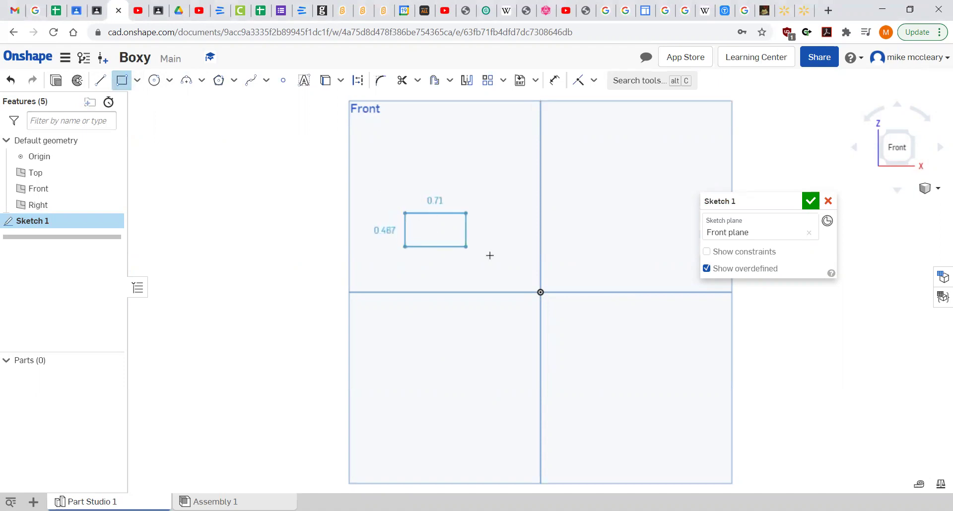
pyautogui.click(527, 283)
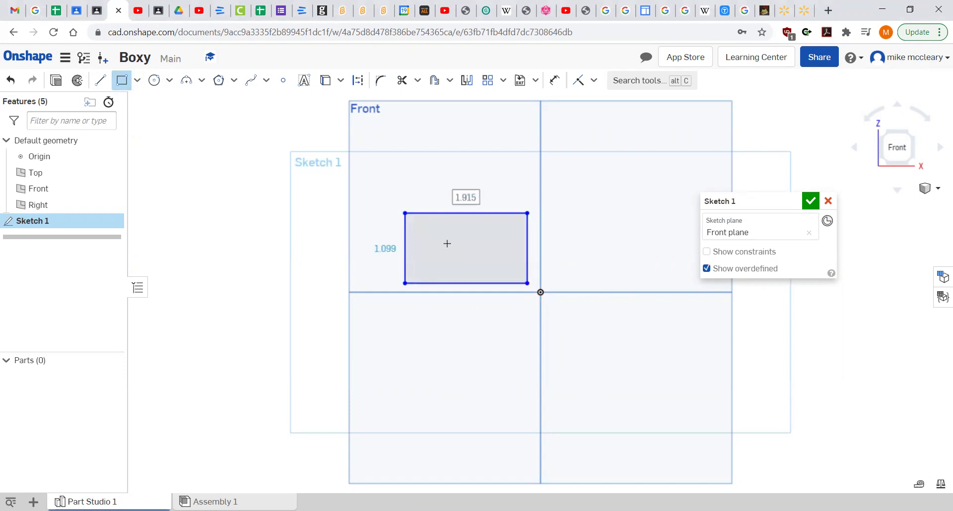
pyautogui.write('3')
pyautogui.press('Tab')
pyautogui.write('2')
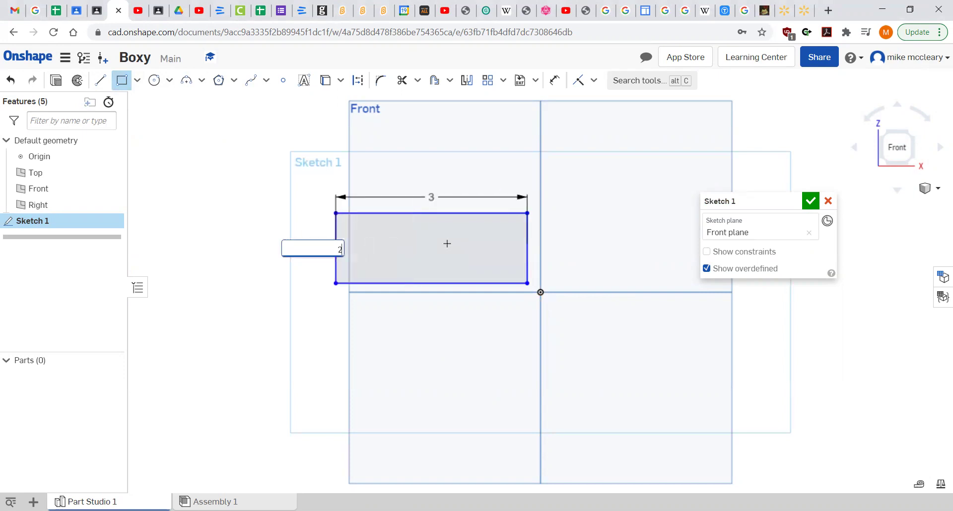
pyautogui.press('Return')
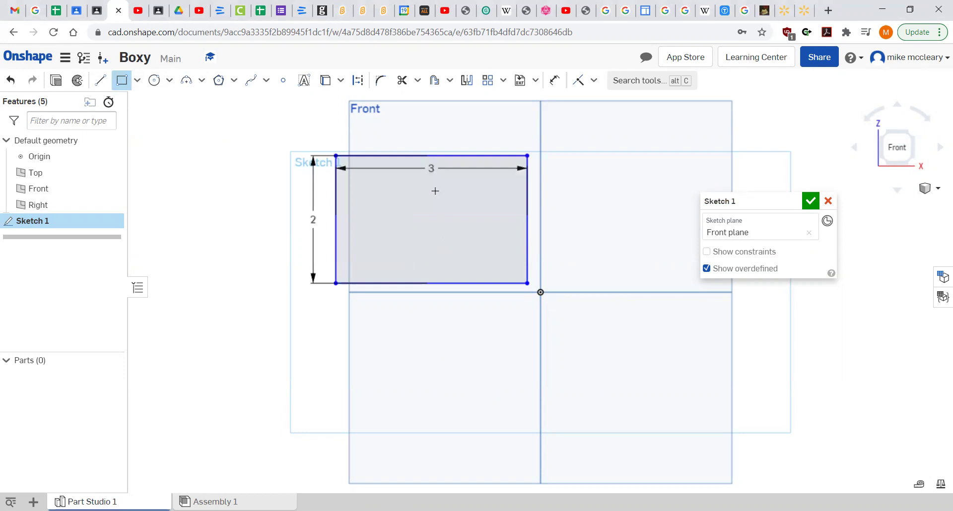
# Exit the rectangle tool and move the 3 and 2 dimensions outside the rectangle.
pyautogui.rightClick(258, 124)
pyautogui.click(288, 132)
pyautogui.moveTo(426, 168); pyautogui.dragTo(430, 129)
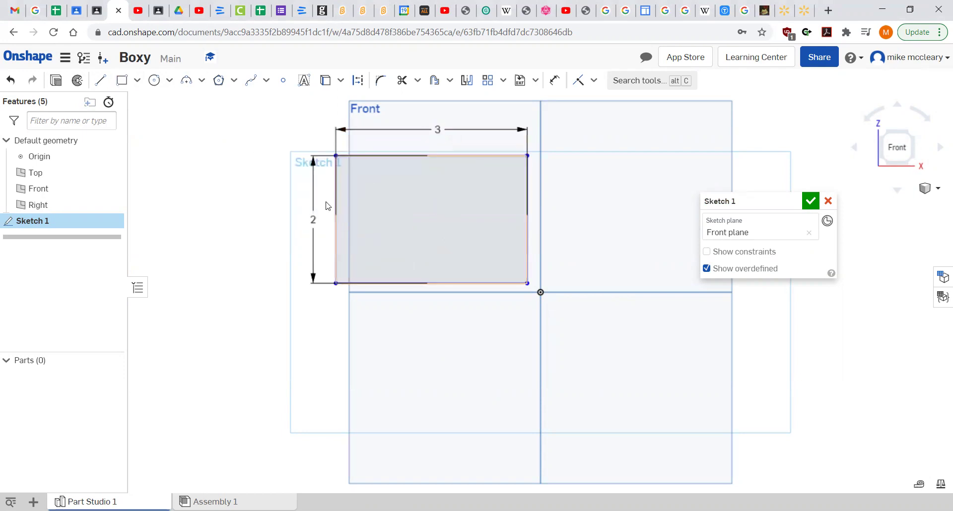
pyautogui.moveTo(311, 221); pyautogui.dragTo(296, 220)
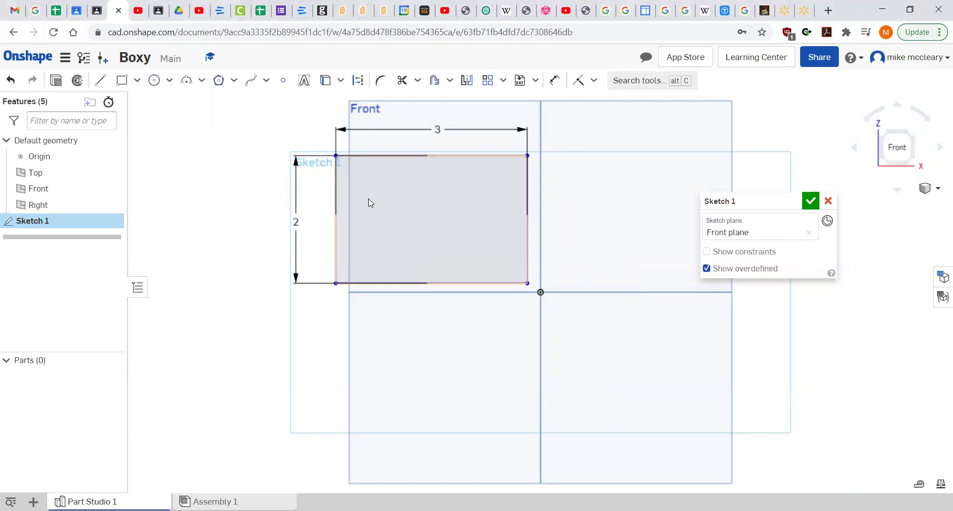
# Draw a 0.125 by 0.25 notch rectangle at the big rectangle's top-right corner.
pyautogui.scroll(2, 368, 204)
pyautogui.scroll(8, 576, 179)
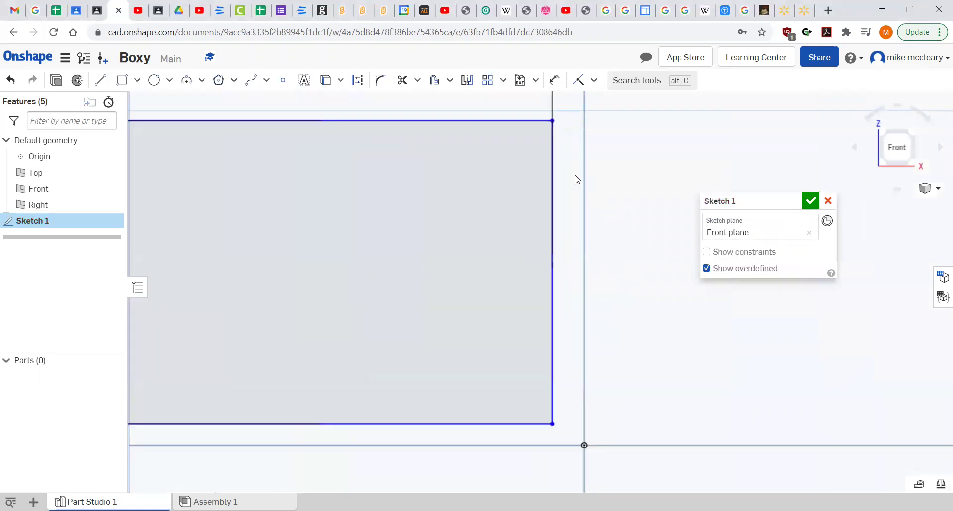
pyautogui.click(122, 80)
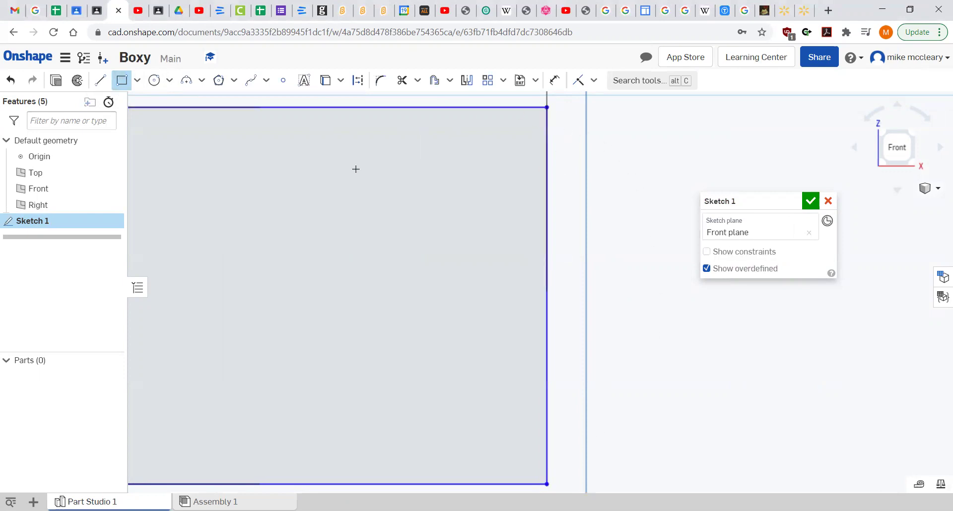
pyautogui.click(547, 107)
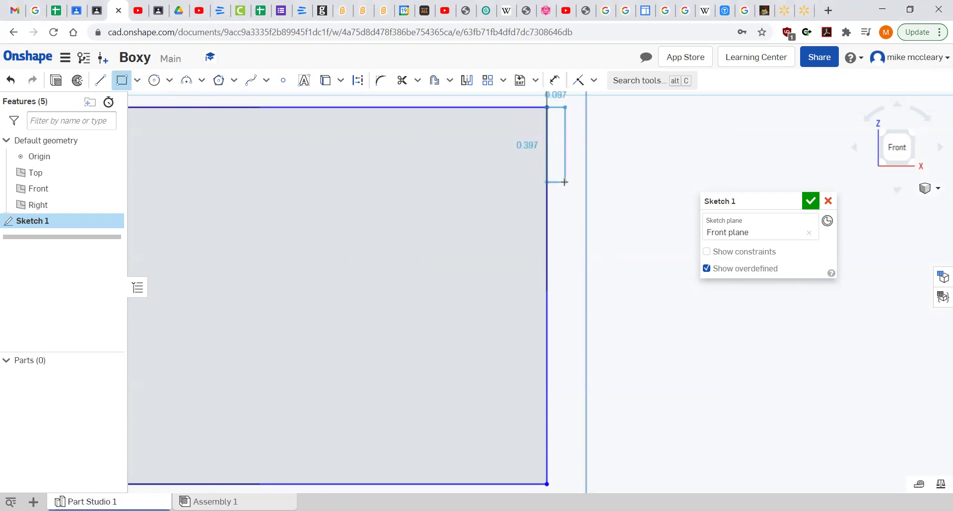
pyautogui.click(565, 182)
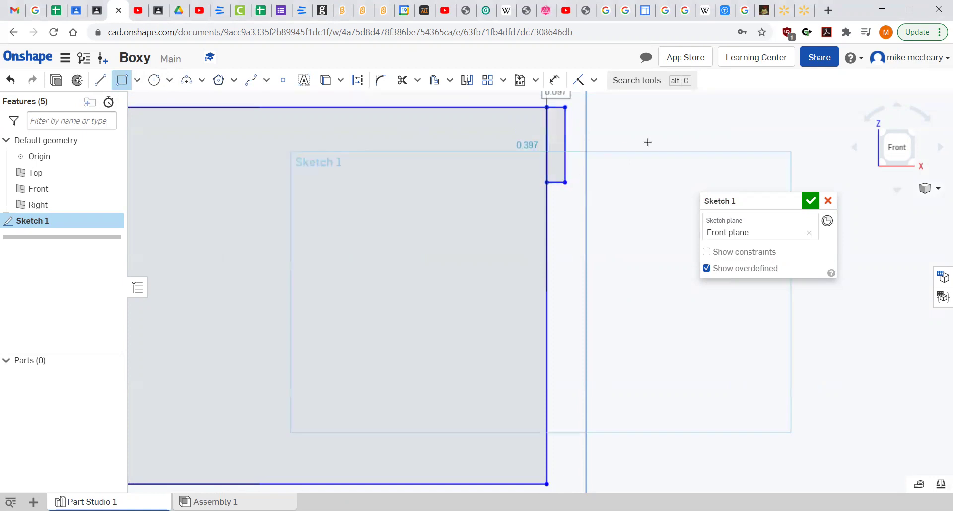
pyautogui.scroll(1, 639, 191)
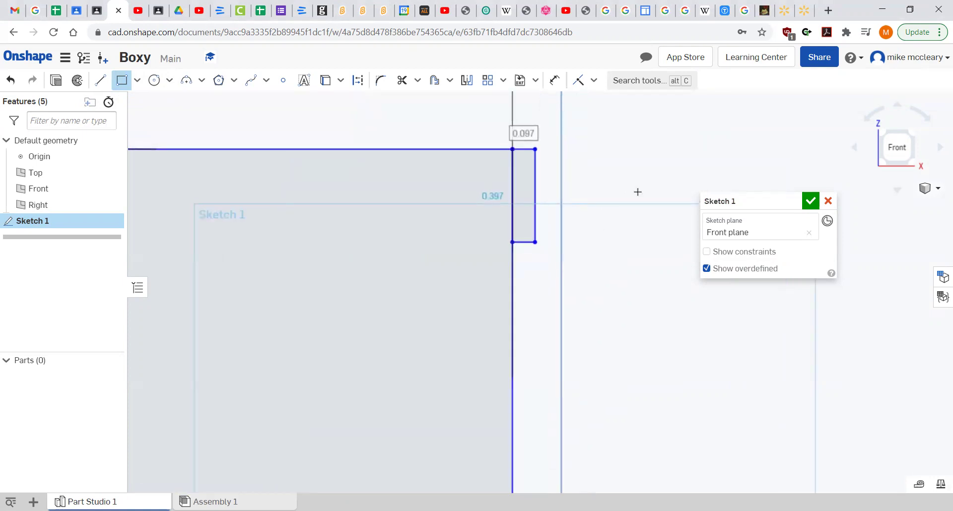
pyautogui.write('.125')
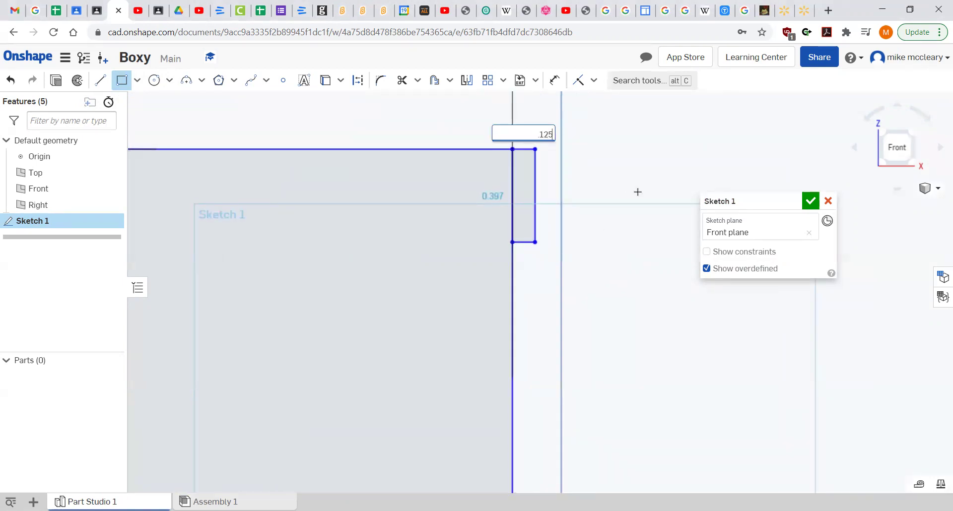
pyautogui.press('Return')
pyautogui.write('.25')
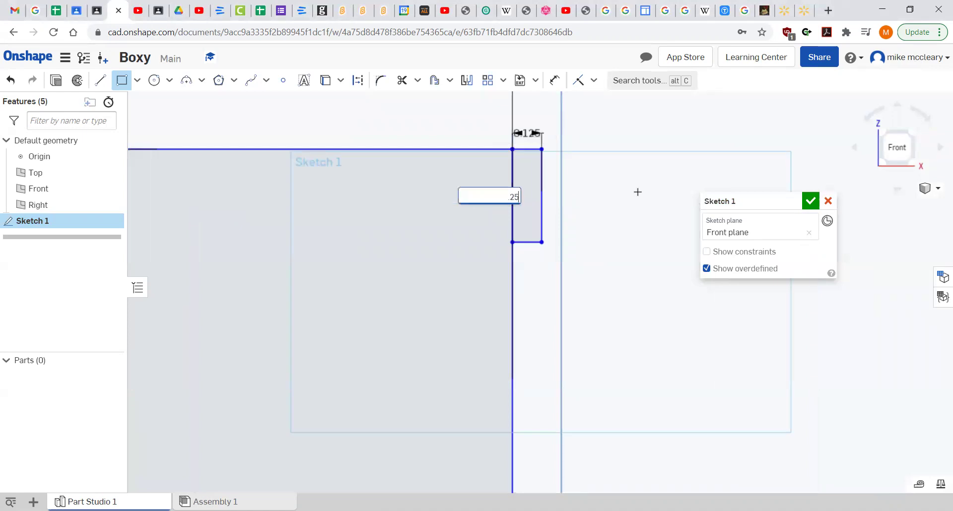
pyautogui.press('Return')
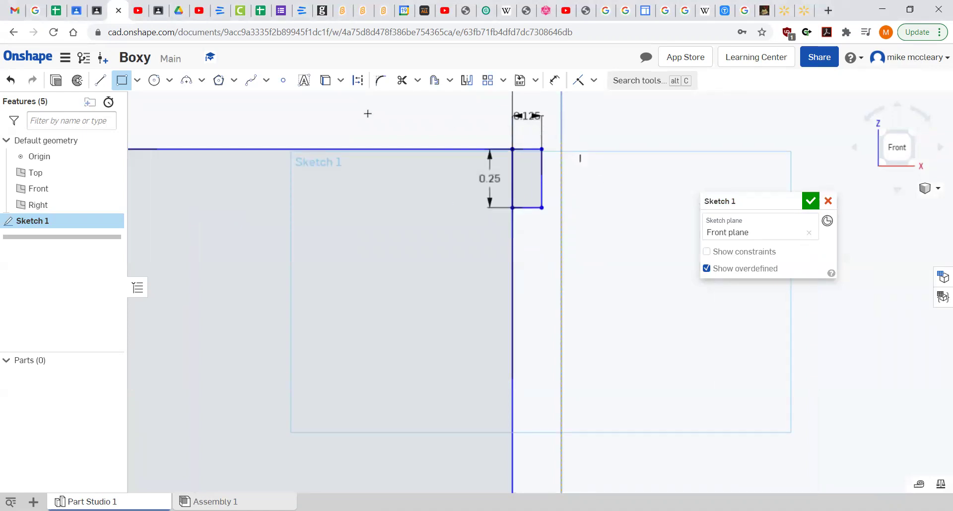
pyautogui.rightClick(380, 137)
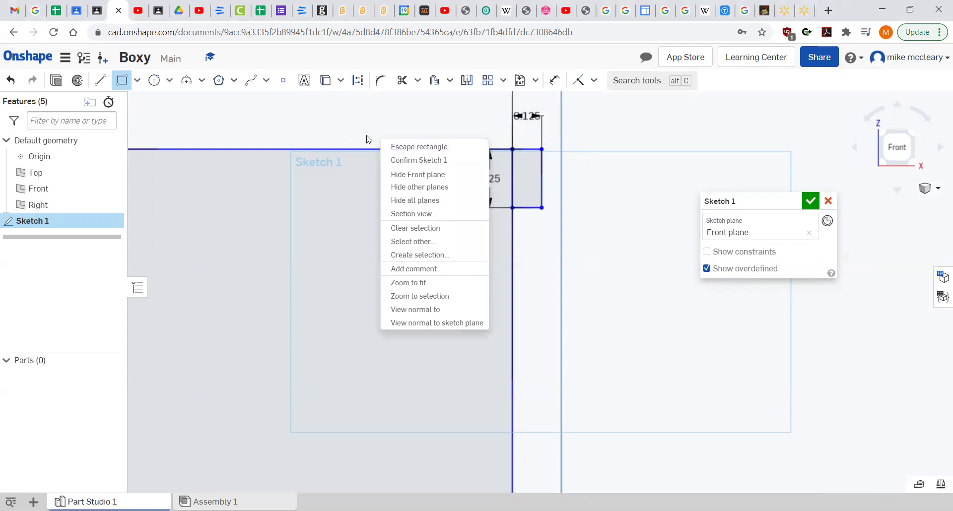
# Exit the rectangle tool and move the notch's 0.125 and 0.25 dimensions clear of it.
pyautogui.click(393, 147)
pyautogui.moveTo(531, 115); pyautogui.dragTo(575, 112)
pyautogui.moveTo(483, 182); pyautogui.dragTo(463, 244)
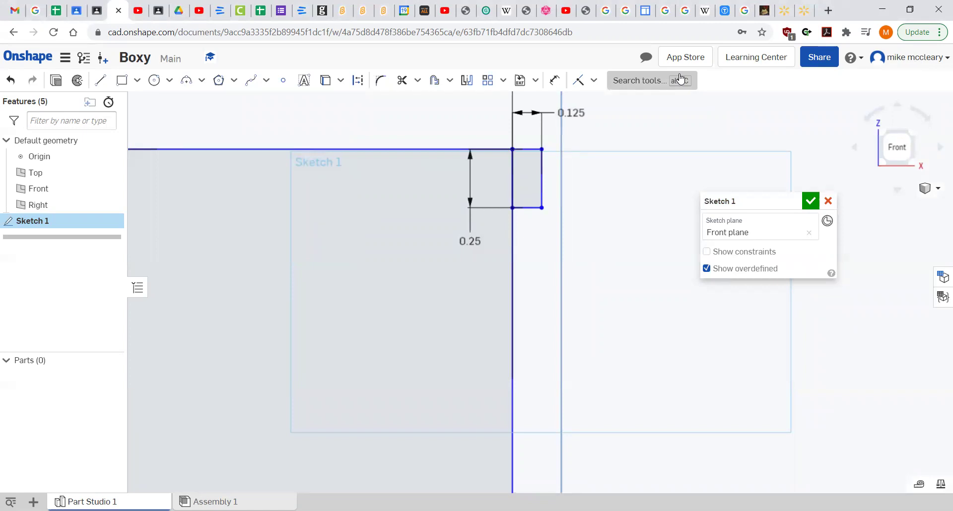
# Change the notch width to 0.14 and its height to 0.265.
pyautogui.doubleClick(567, 115)
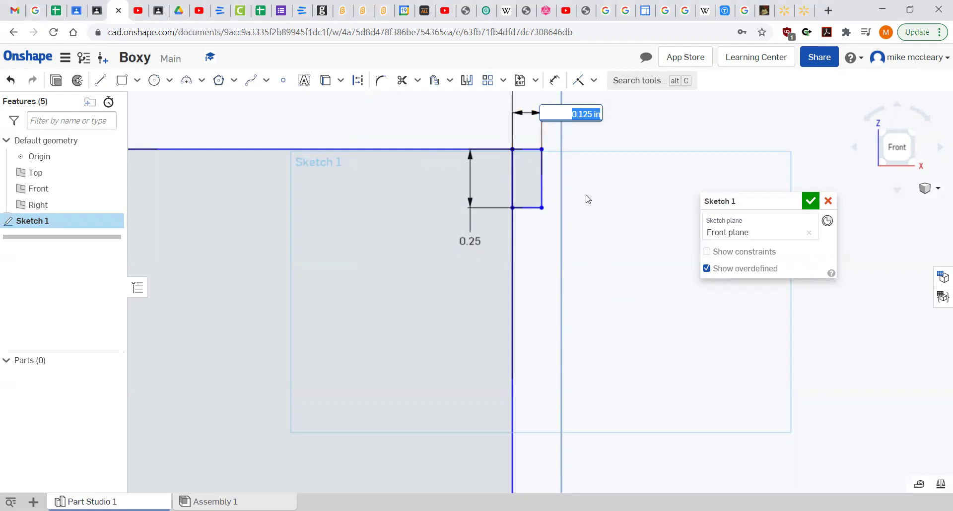
pyautogui.press('BackSpace')
pyautogui.write('.015')
pyautogui.press('BackSpace')
pyautogui.press('BackSpace')
pyautogui.press('Return')
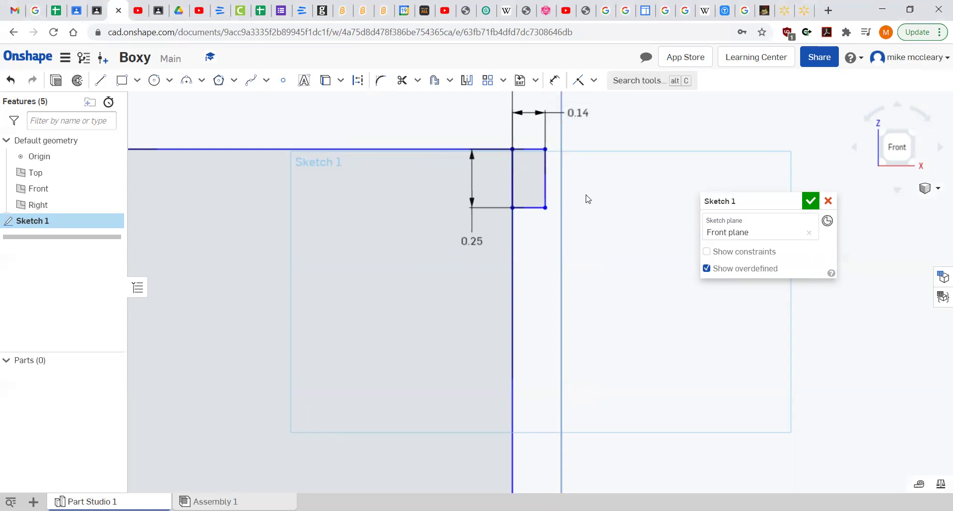
pyautogui.doubleClick(474, 247)
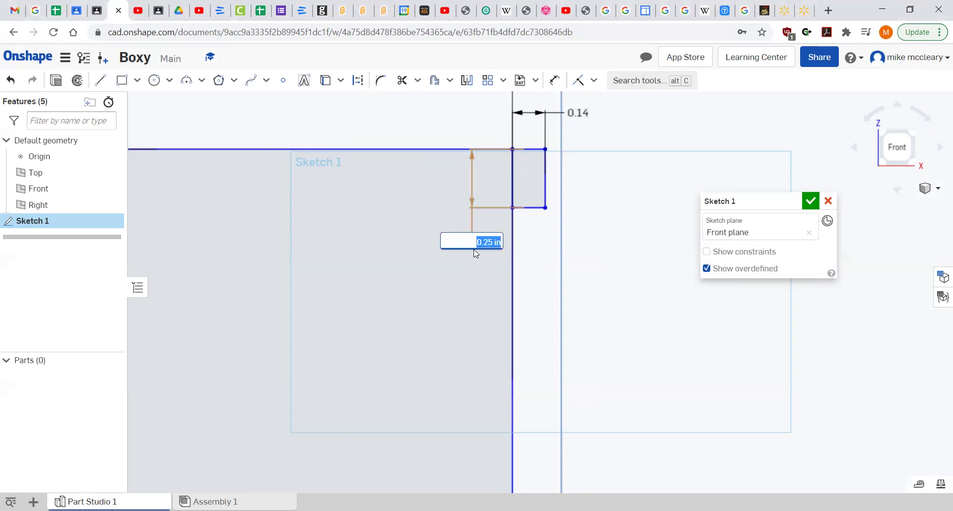
pyautogui.press('BackSpace')
pyautogui.write('.265')
pyautogui.press('Return')
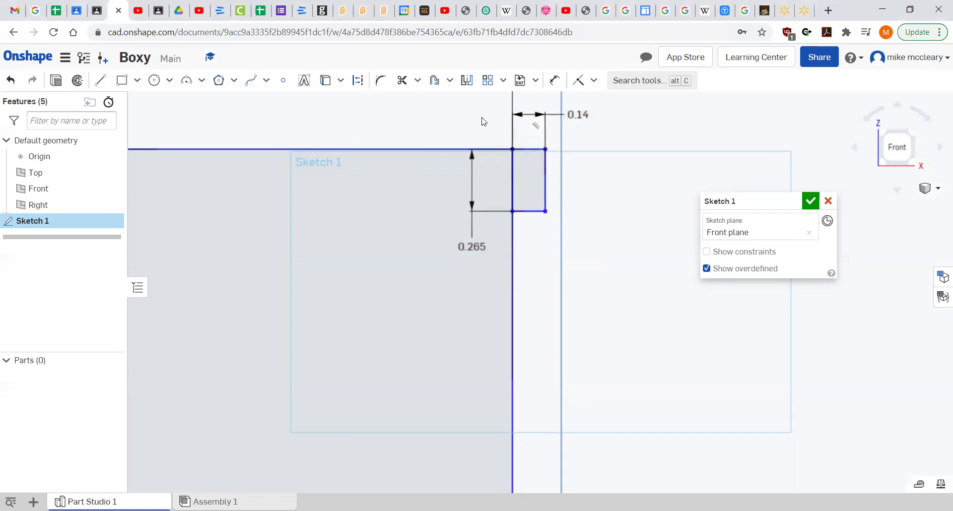
# Start a linear sketch pattern and select the notch's four edges.
pyautogui.click(489, 83)
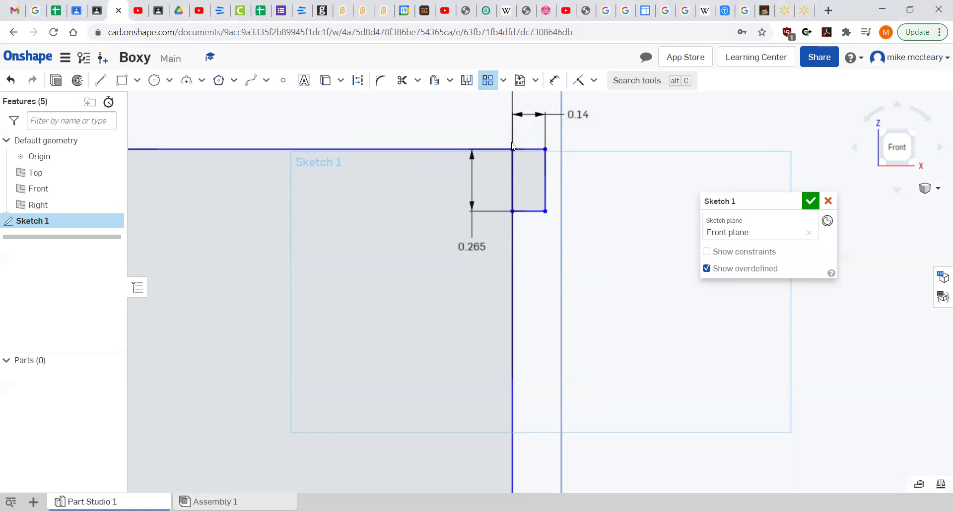
pyautogui.click(546, 204)
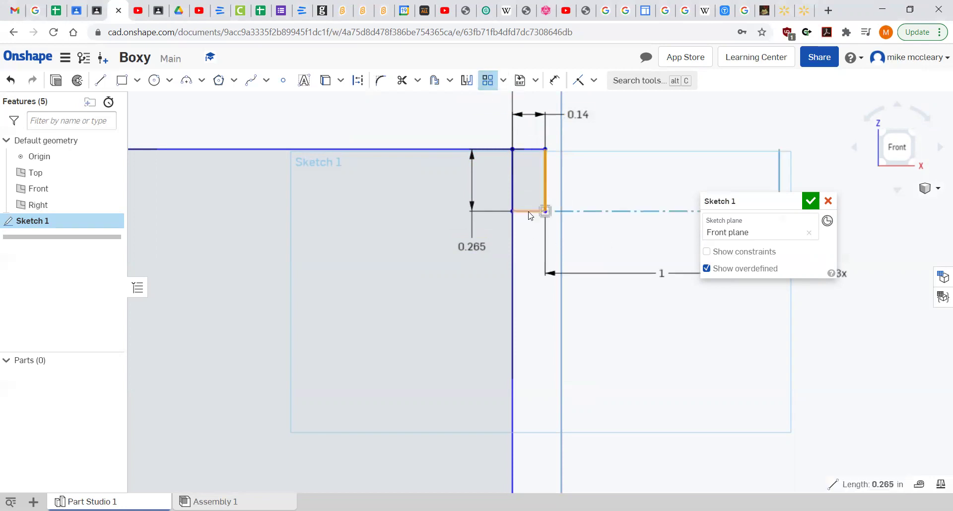
pyautogui.click(539, 200)
pyautogui.click(534, 150)
pyautogui.scroll(-2, 520, 241)
pyautogui.click(515, 204)
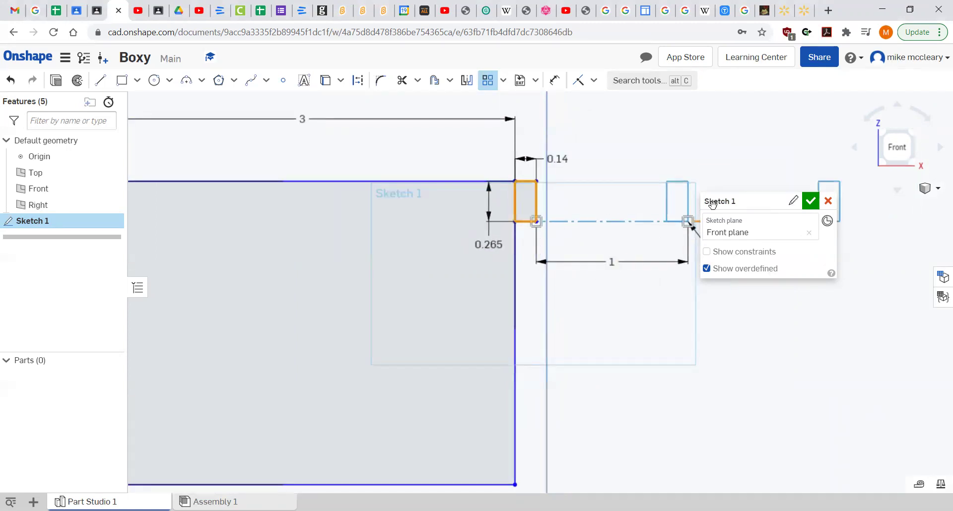
pyautogui.moveTo(761, 196)
pyautogui.mouseDown()
pyautogui.moveTo(353, 290)
pyautogui.moveTo(310, 284)
pyautogui.mouseUp()
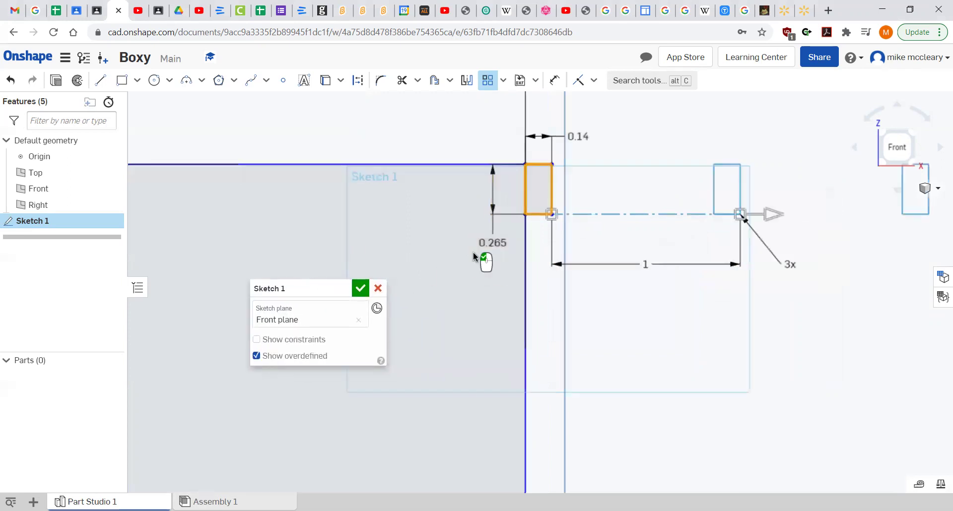
pyautogui.scroll(-4, 474, 254)
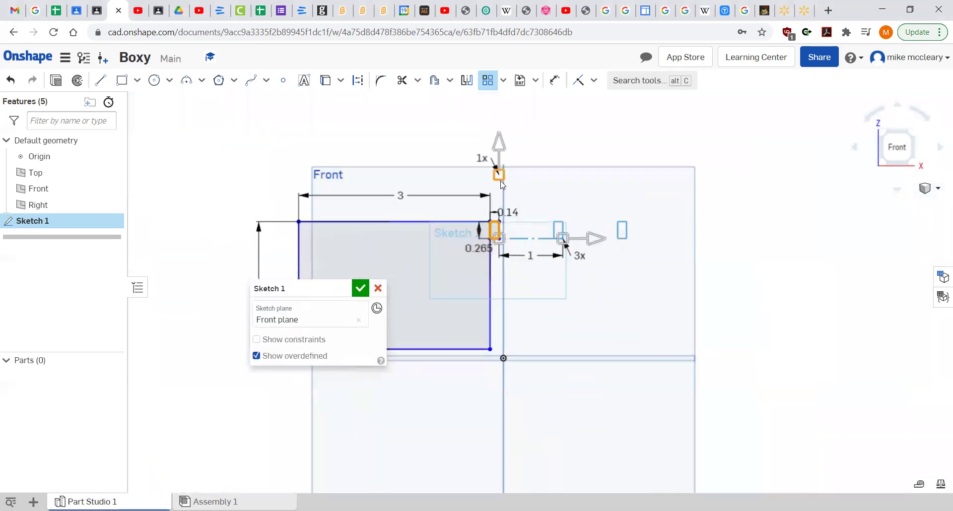
# Set the notch pattern to 4 copies with 0.5 in spacing.
pyautogui.click(580, 255)
pyautogui.press('Return')
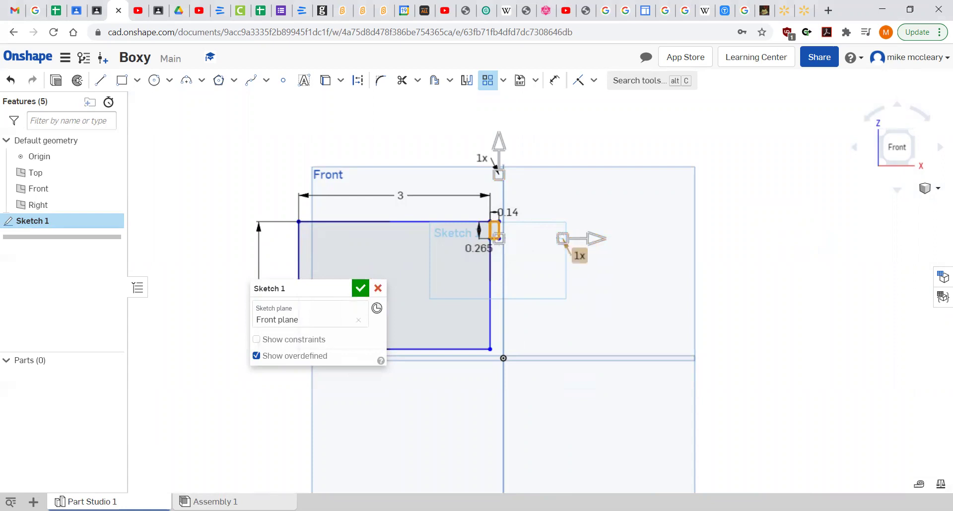
pyautogui.click(484, 159)
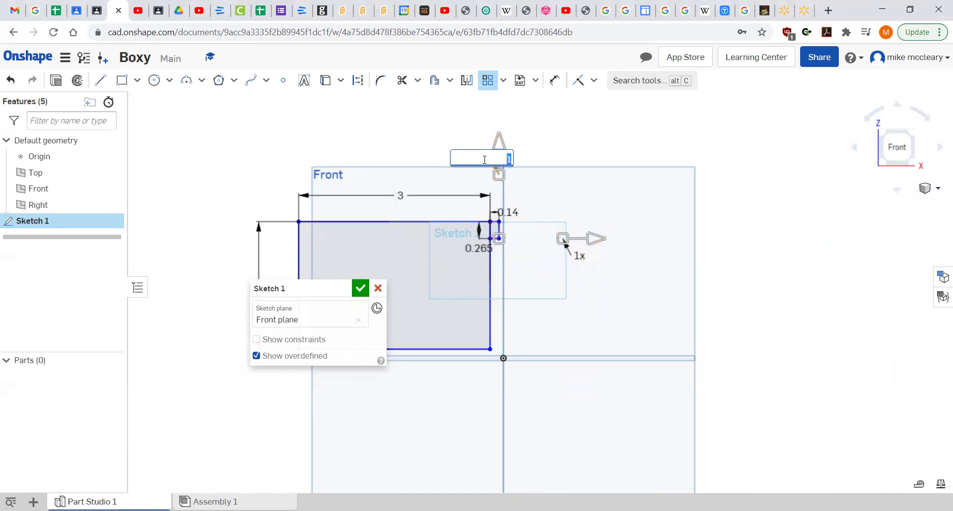
pyautogui.write('4')
pyautogui.press('Return')
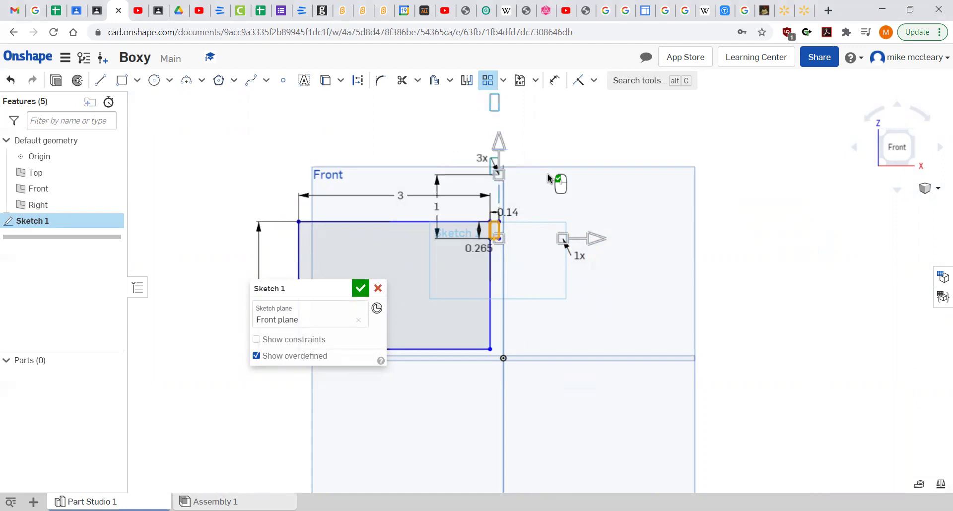
pyautogui.doubleClick(436, 207)
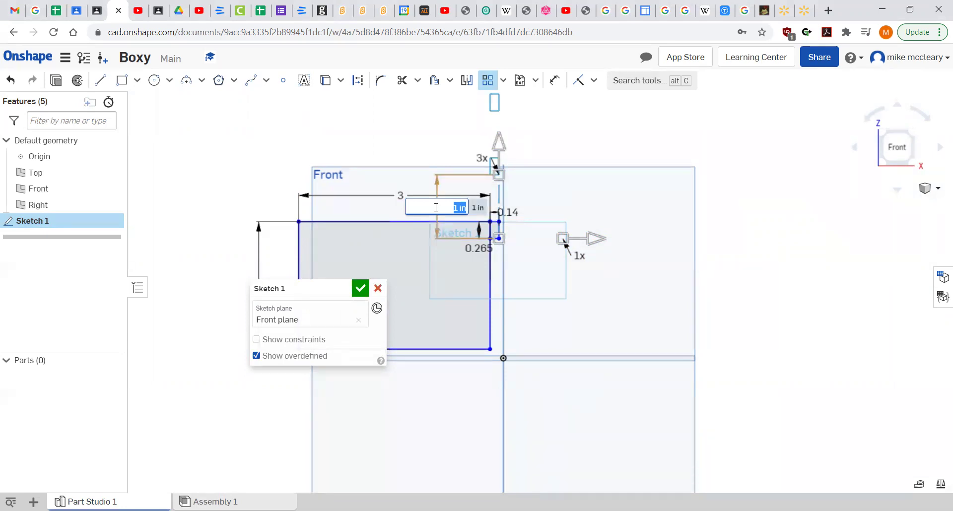
pyautogui.press('BackSpace')
pyautogui.write('.5')
pyautogui.press('Return')
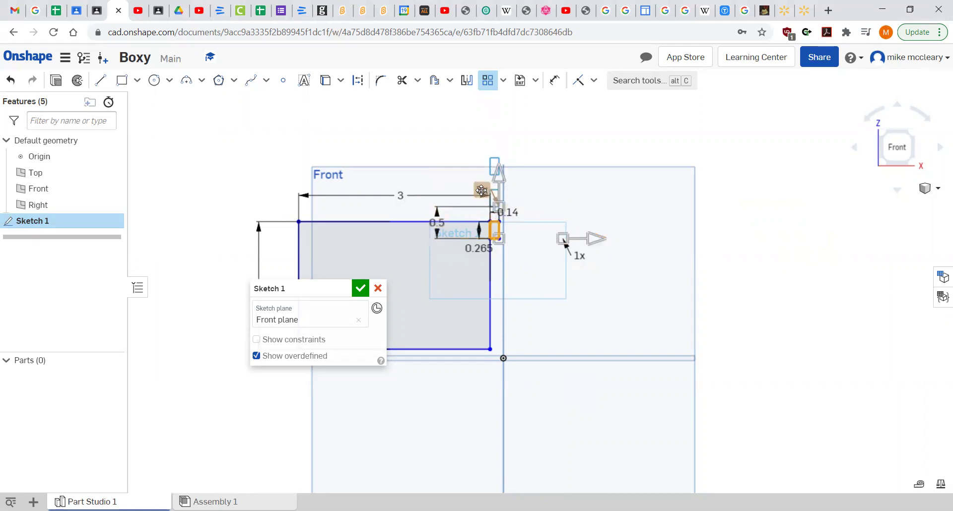
# Re-enter the copy count as 3 and make the 0.5 spacing run downward.
pyautogui.click(491, 209)
pyautogui.write('3')
pyautogui.press('Return')
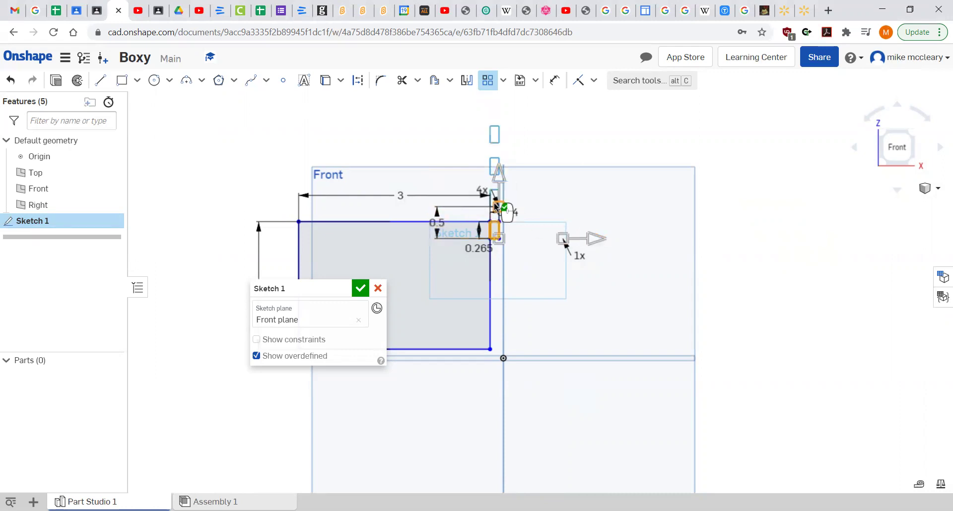
pyautogui.doubleClick(436, 223)
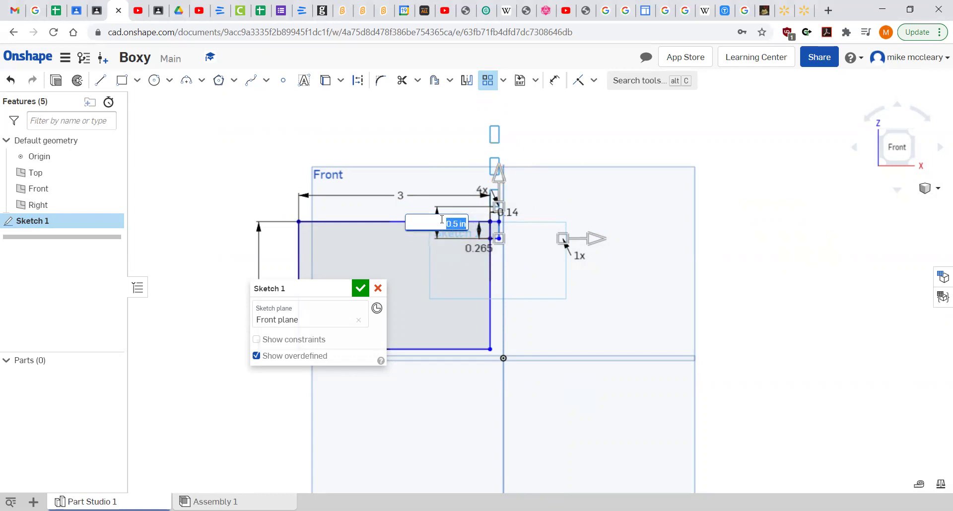
pyautogui.press('BackSpace')
pyautogui.press('Return')
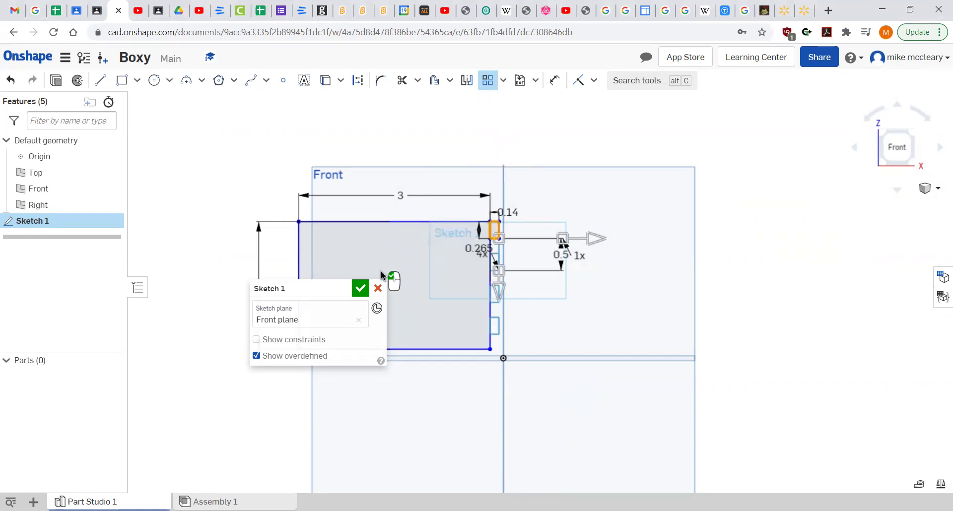
# Accept the patterned sketch and reopen Sketch 1 for editing.
pyautogui.click(361, 289)
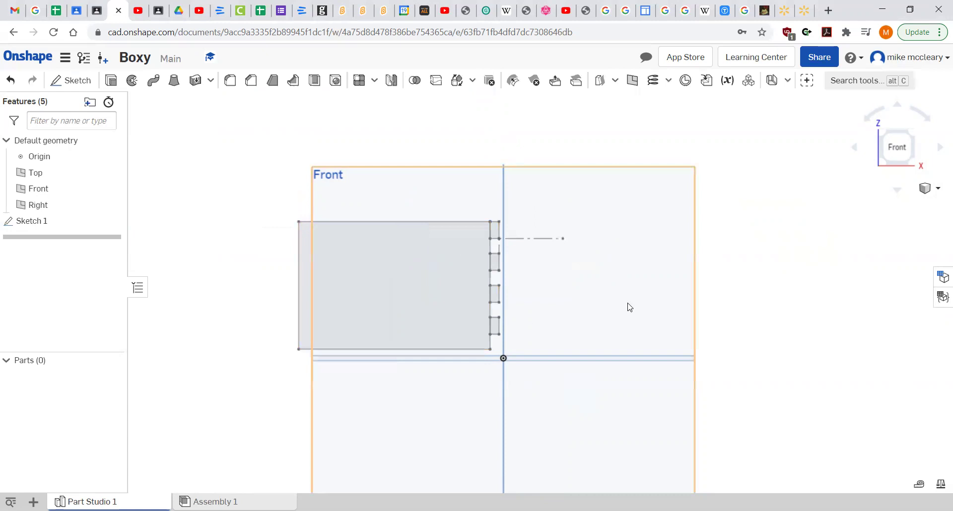
pyautogui.doubleClick(34, 221)
pyautogui.moveTo(314, 285); pyautogui.dragTo(793, 236)
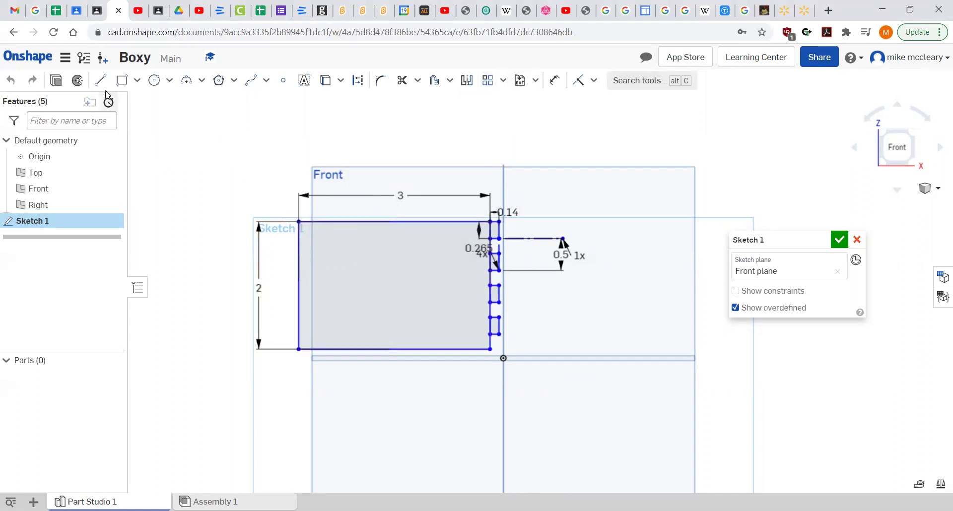
# Draw a vertical line about 0.694 long down from the top edge midpoint.
pyautogui.press('l')
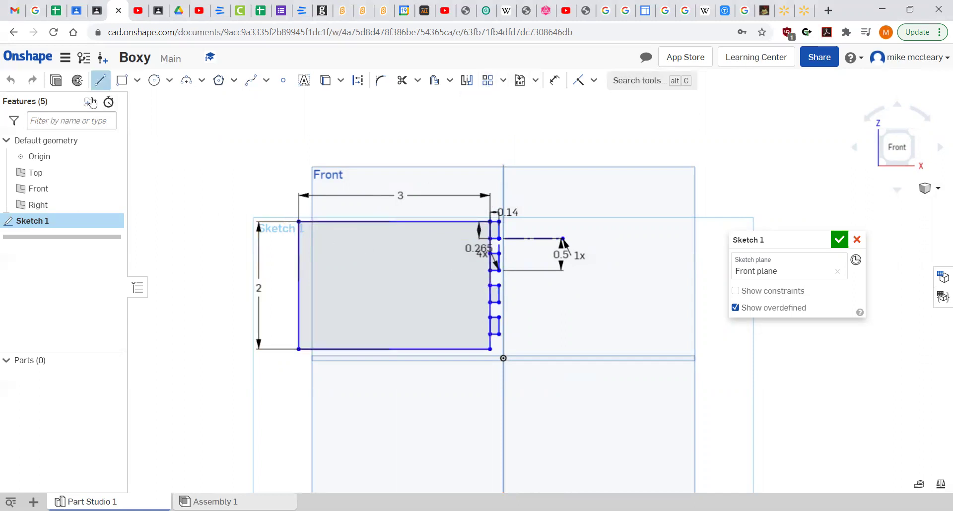
pyautogui.click(395, 221)
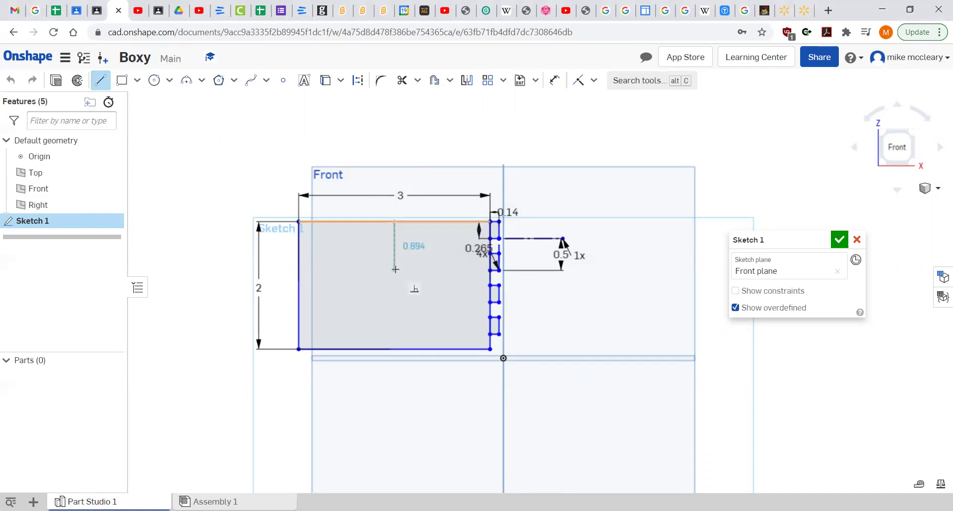
pyautogui.click(394, 270)
pyautogui.rightClick(418, 261)
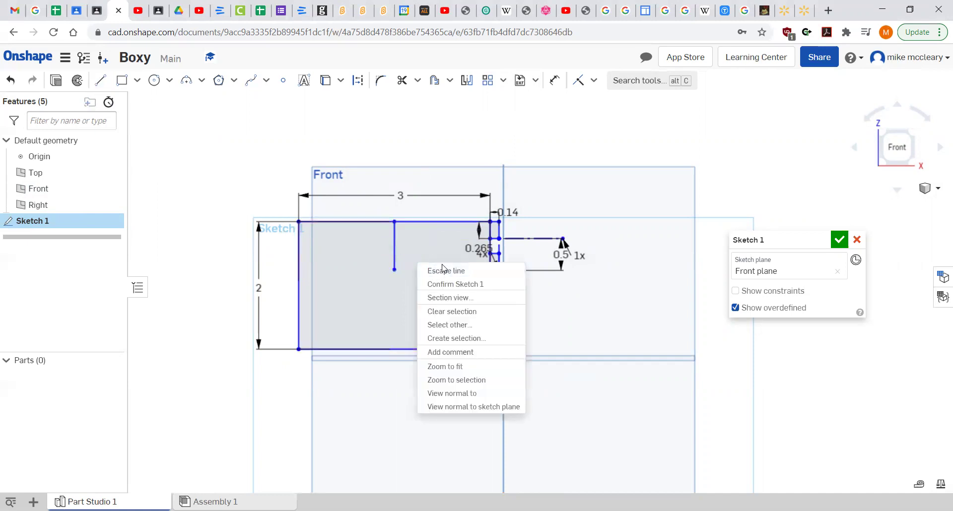
pyautogui.click(442, 270)
# Start a sketch mirror with the vertical centre line as the mirror axis.
pyautogui.click(466, 85)
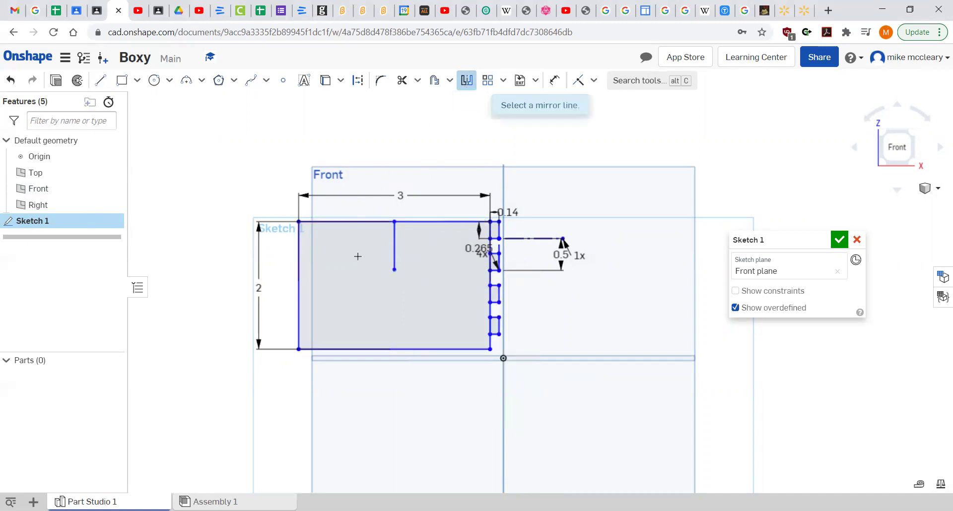
pyautogui.click(395, 247)
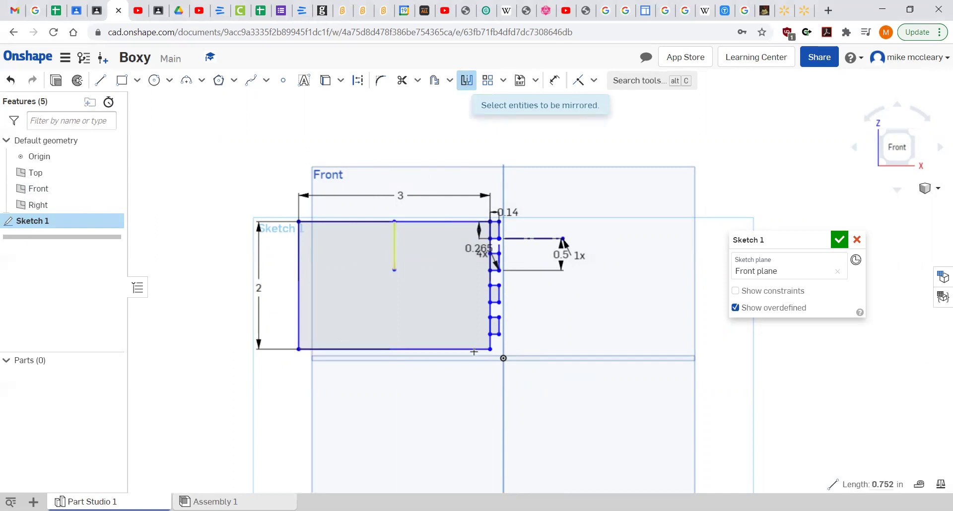
pyautogui.scroll(5, 496, 335)
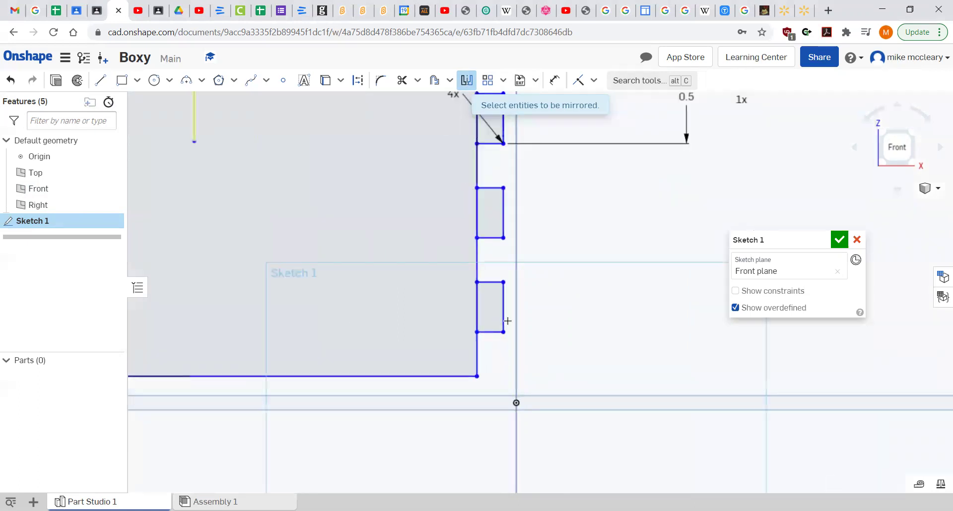
pyautogui.scroll(-5, 483, 332)
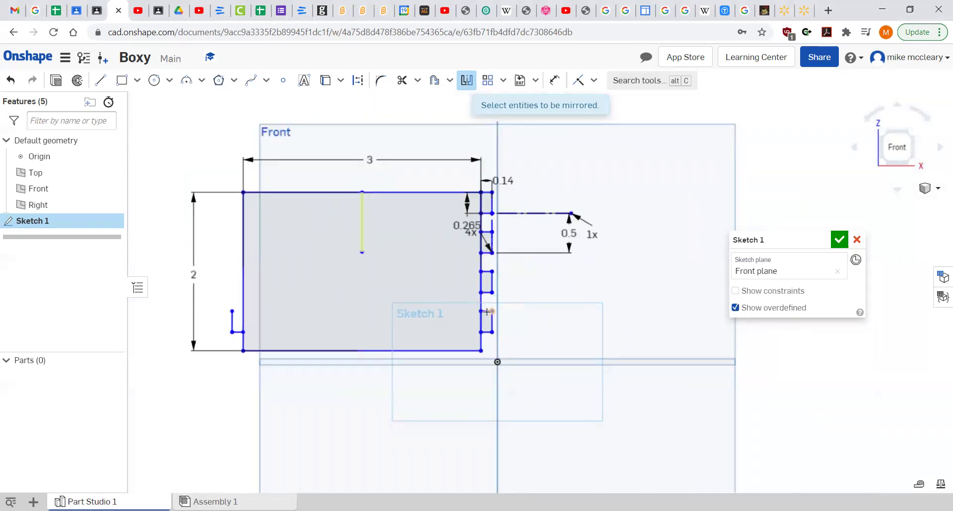
pyautogui.scroll(3, 484, 313)
pyautogui.moveTo(563, 304); pyautogui.dragTo(718, 286, button='middle')
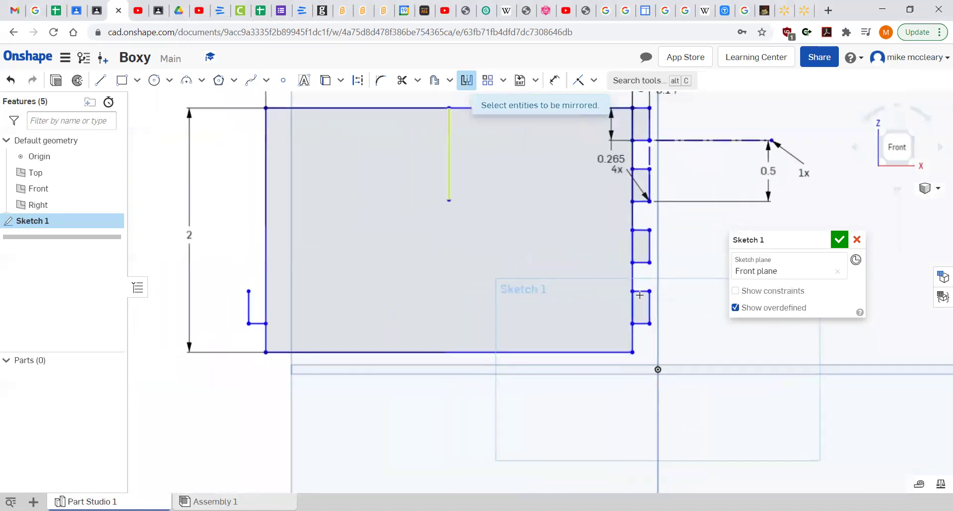
# Mirror each right-edge notch edge across to the panel's left edge.
pyautogui.click(641, 292)
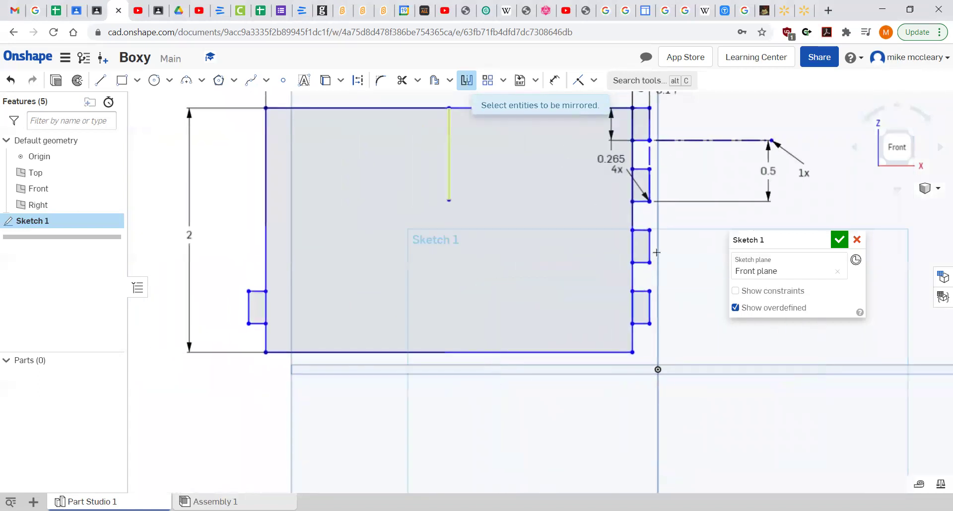
pyautogui.click(641, 230)
pyautogui.click(640, 262)
pyautogui.click(650, 249)
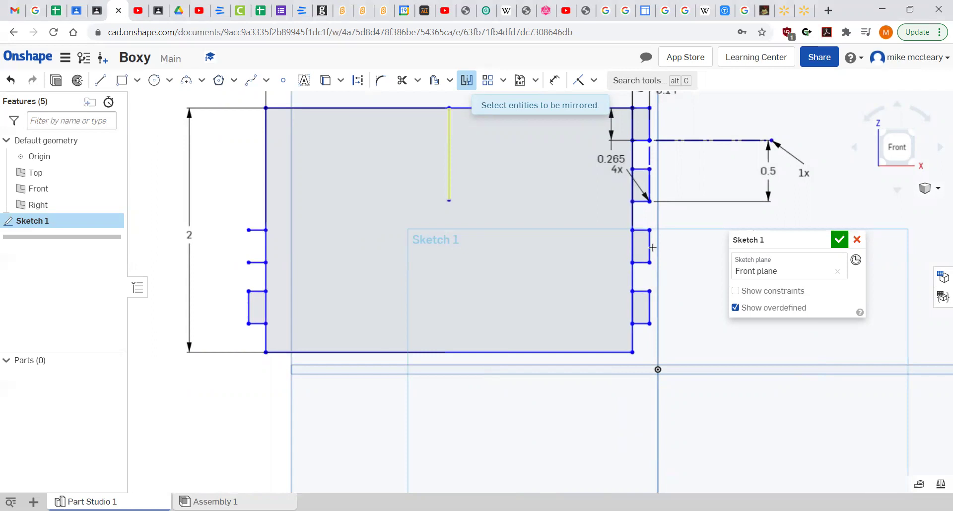
pyautogui.click(640, 202)
pyautogui.click(645, 176)
pyautogui.click(641, 169)
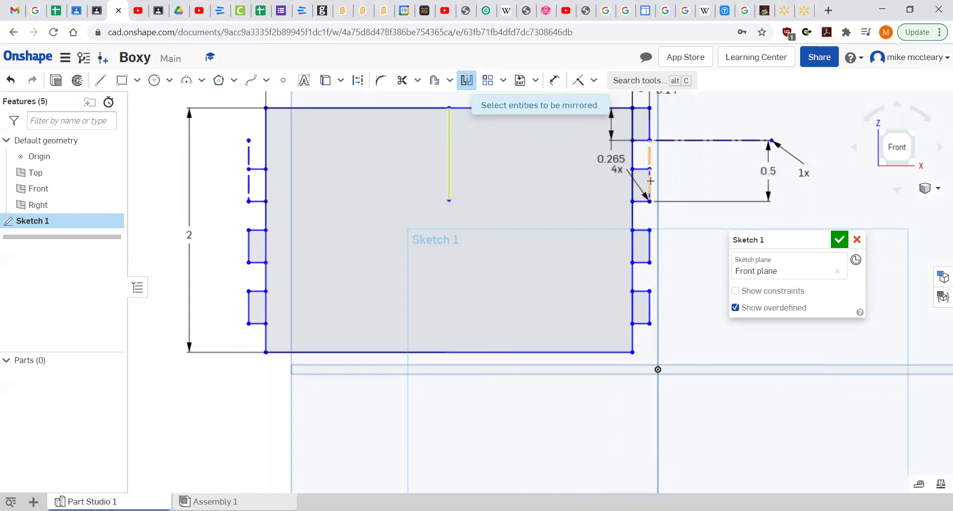
pyautogui.click(649, 198)
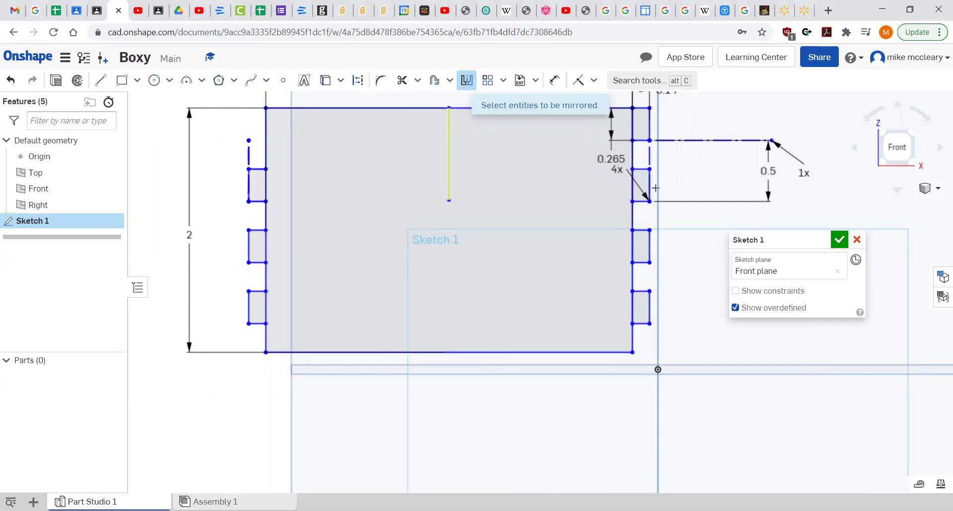
pyautogui.scroll(2, 656, 188)
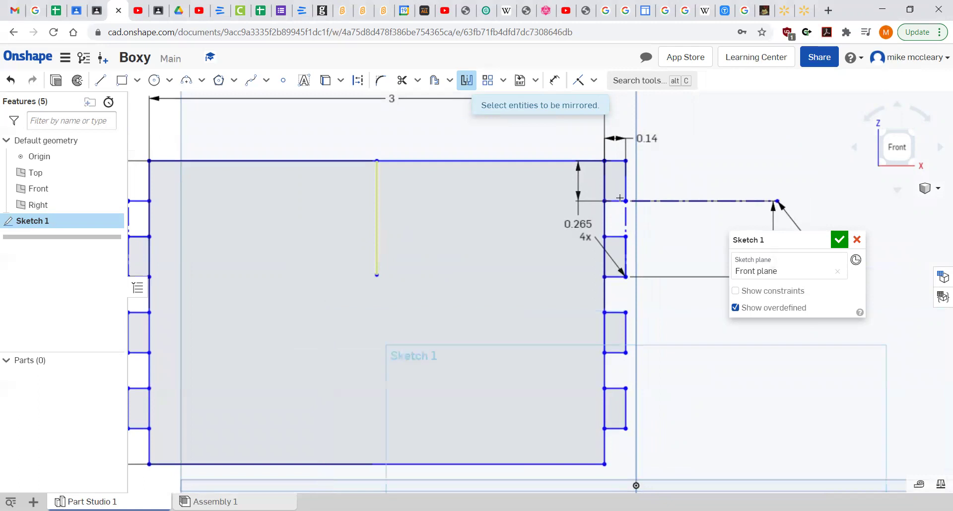
pyautogui.click(626, 185)
pyautogui.click(616, 161)
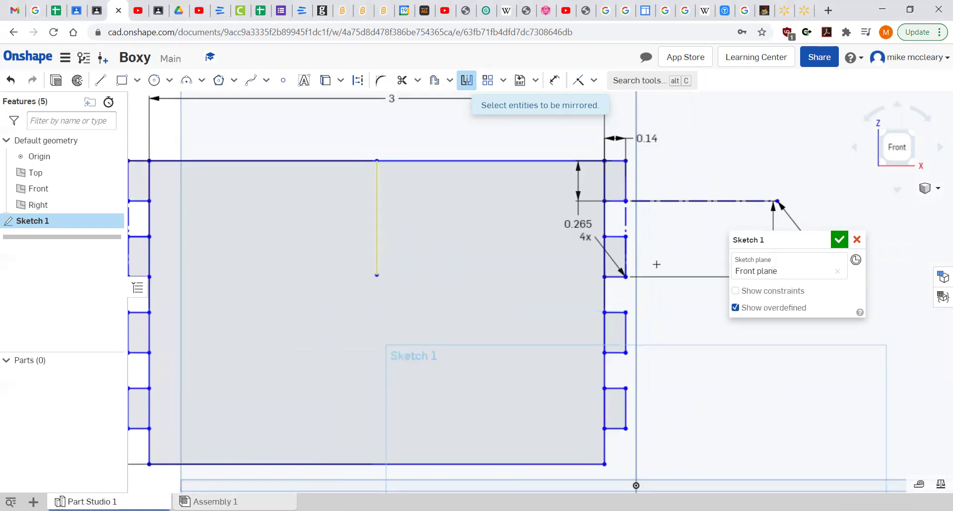
# Finish mirroring and bring the panel's left edge into view.
pyautogui.rightClick(511, 123)
pyautogui.click(547, 130)
pyautogui.scroll(2, 277, 215)
pyautogui.moveTo(304, 249); pyautogui.dragTo(431, 242, button='middle')
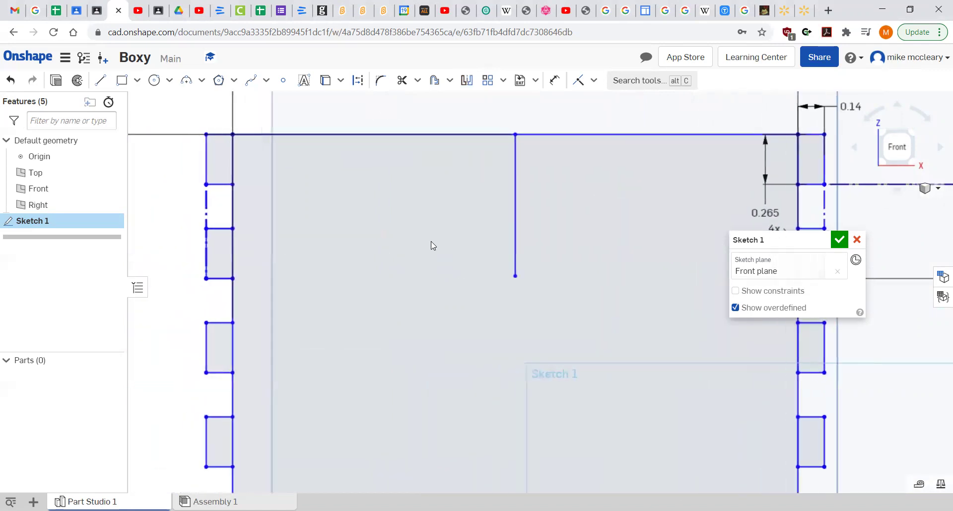
pyautogui.scroll(-2, 431, 242)
pyautogui.moveTo(804, 245); pyautogui.dragTo(858, 327)
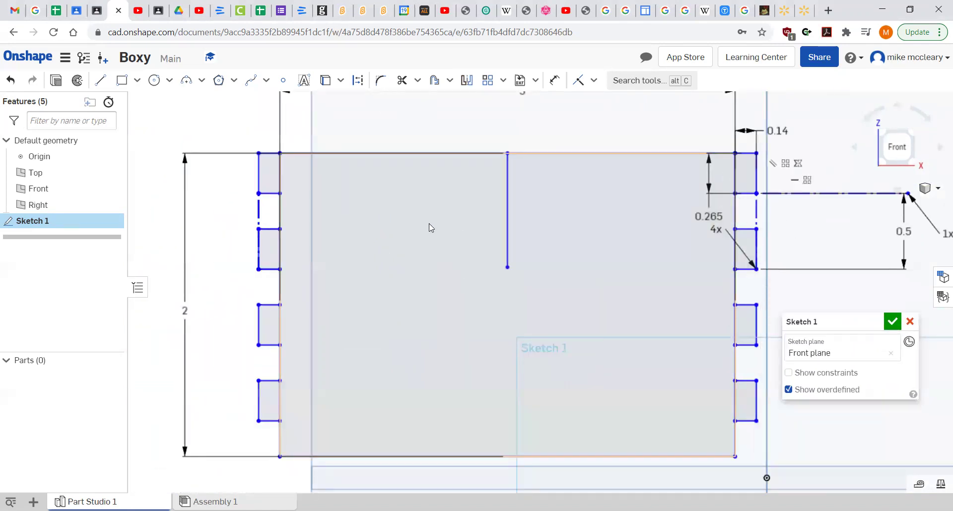
# Delete the stray short left-edge line and the vertical centre line.
pyautogui.click(259, 211)
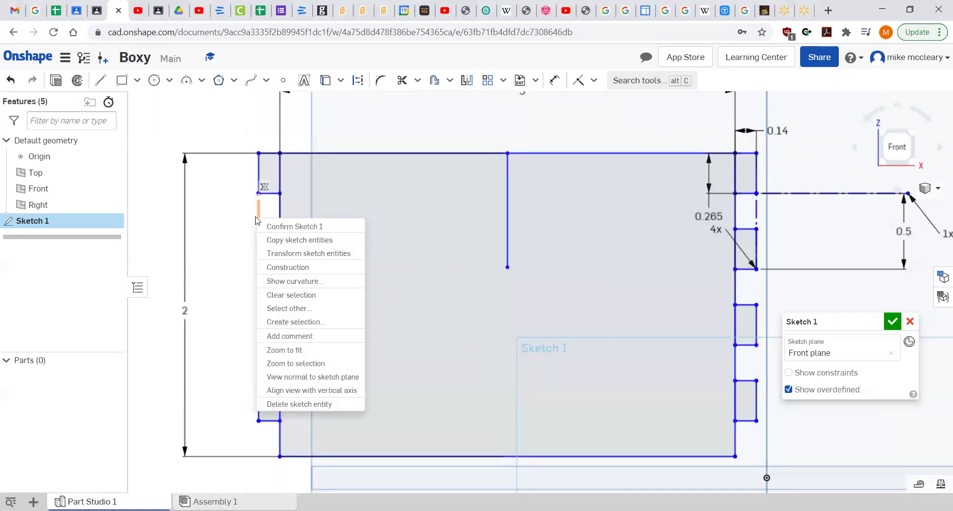
pyautogui.rightClick(258, 219)
pyautogui.click(247, 409)
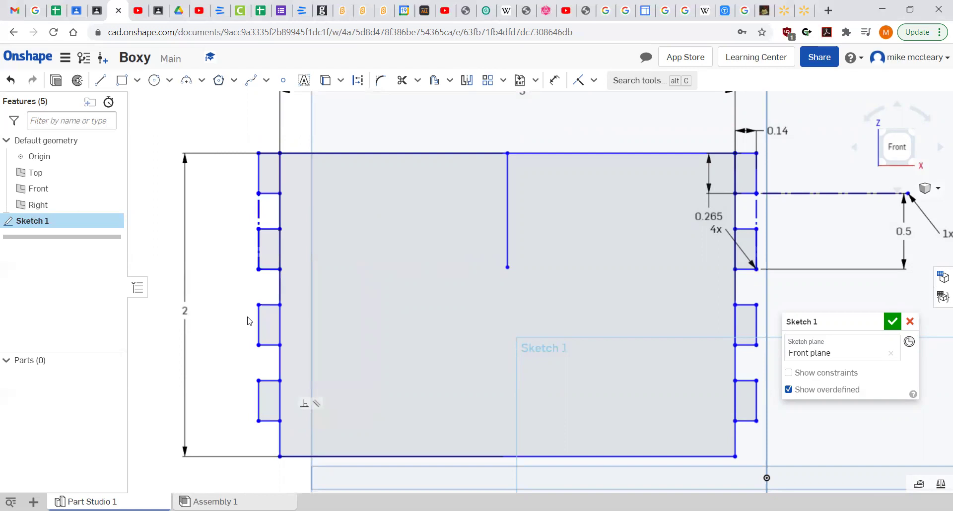
pyautogui.click(260, 218)
pyautogui.press('d')
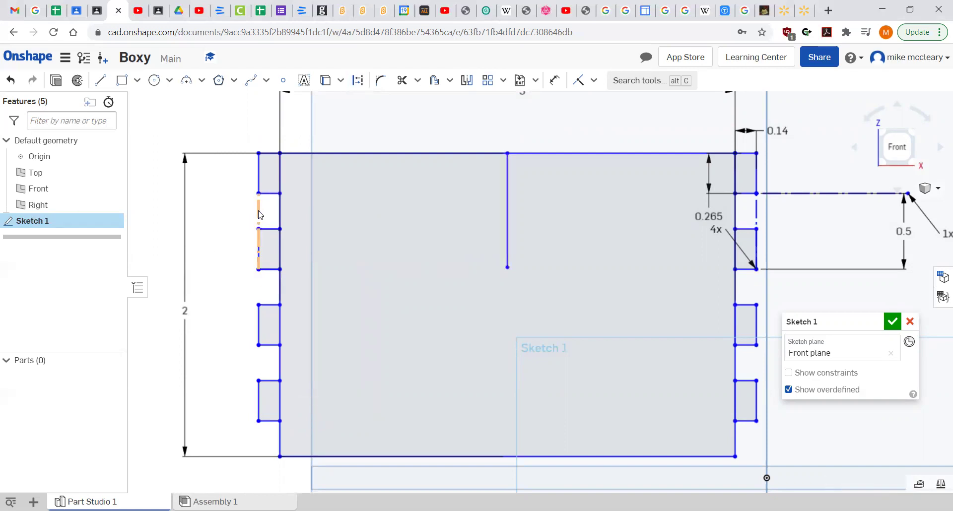
pyautogui.press('Delete')
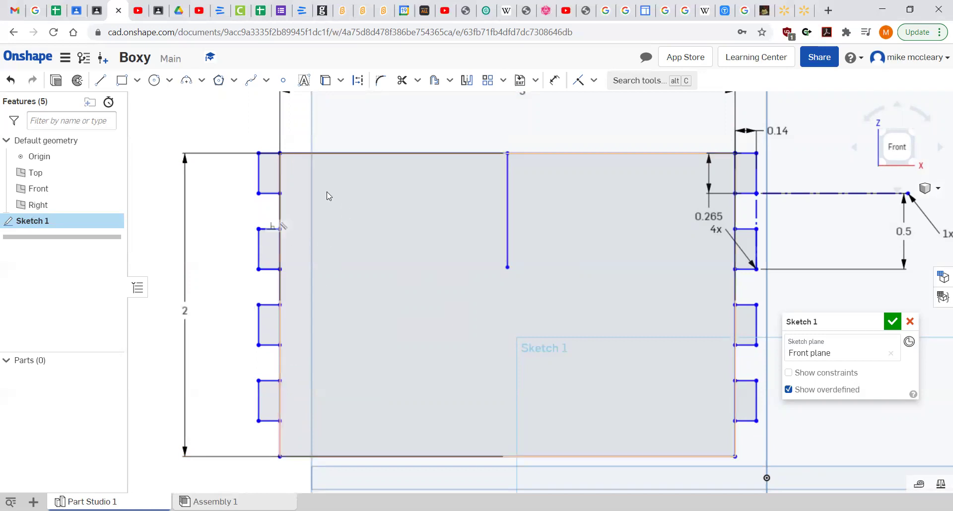
pyautogui.click(507, 202)
pyautogui.press('Delete')
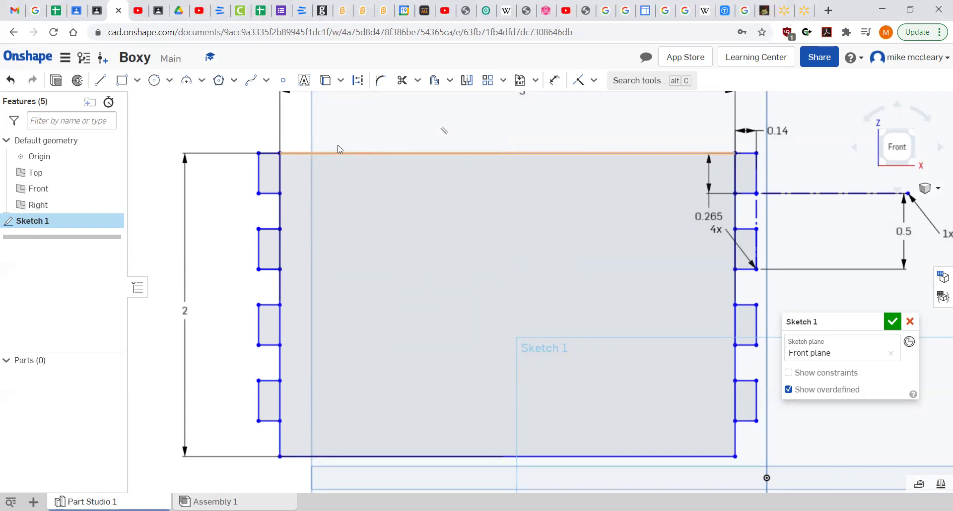
# Trim away the four leftover segments inside the left-edge notches.
pyautogui.click(401, 80)
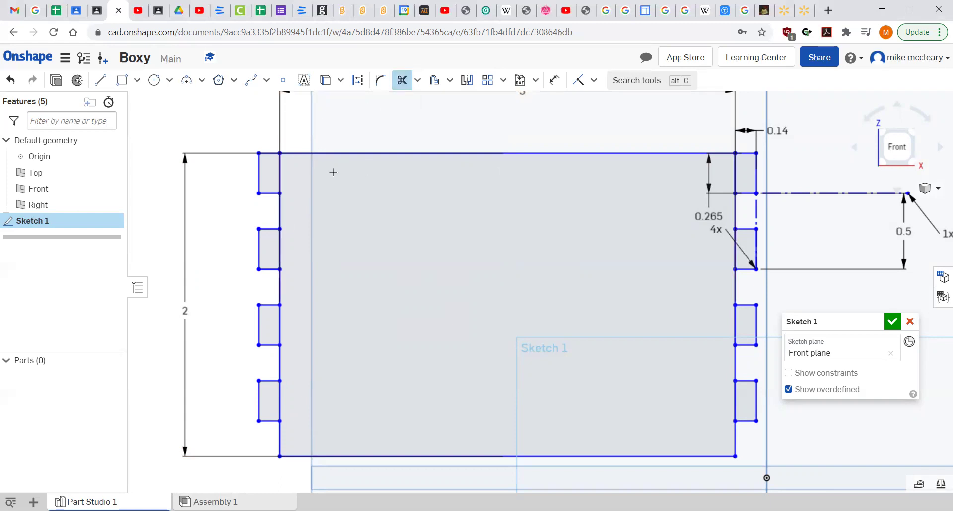
pyautogui.click(281, 173)
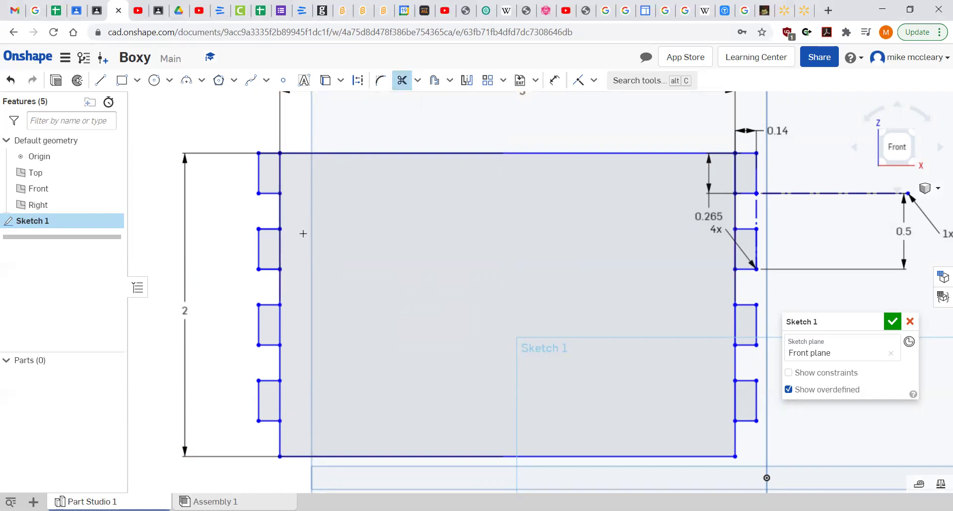
pyautogui.click(281, 248)
pyautogui.click(281, 332)
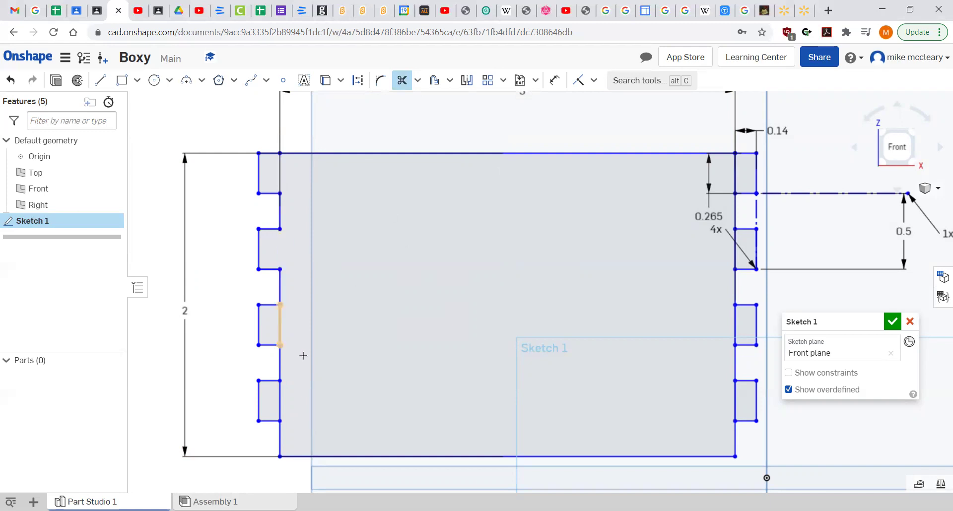
pyautogui.click(281, 397)
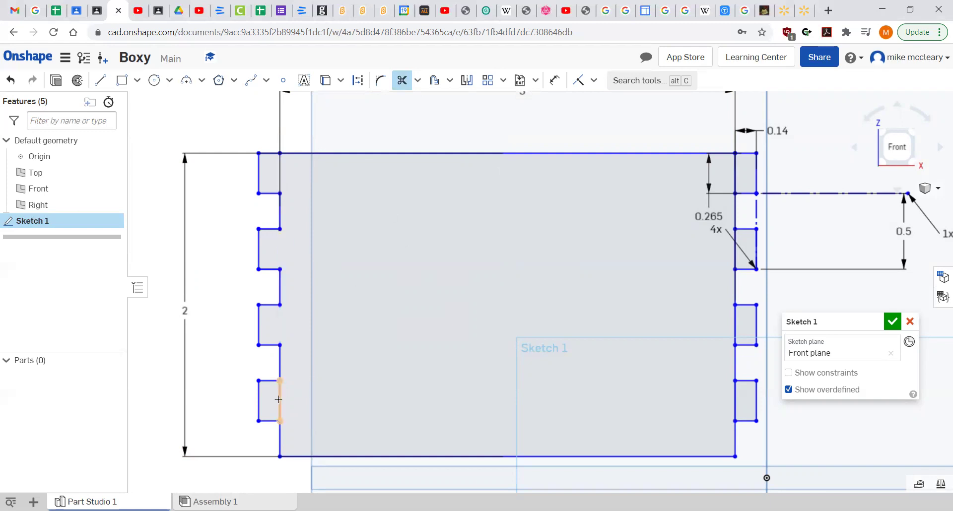
# Trim away the leftover segments inside the four right-edge notches.
pyautogui.click(736, 401)
pyautogui.click(735, 324)
pyautogui.click(735, 256)
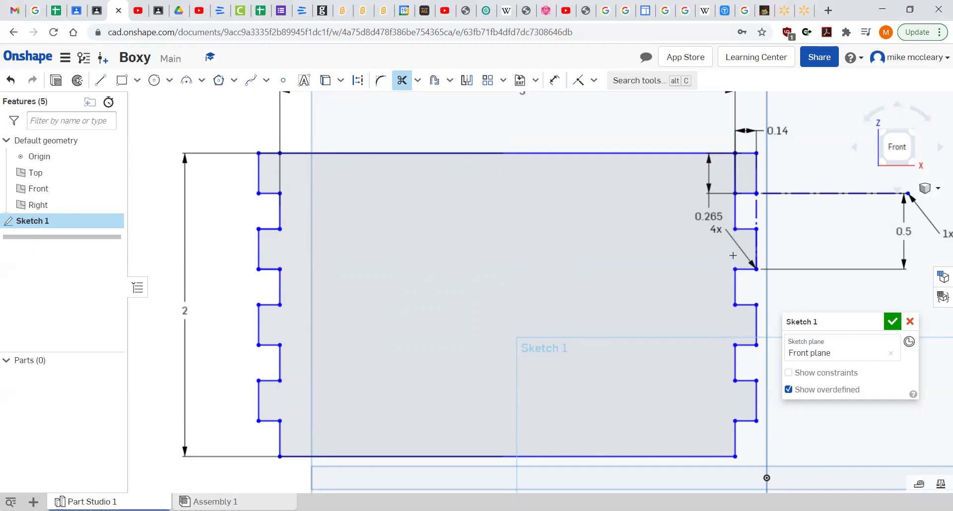
pyautogui.click(736, 186)
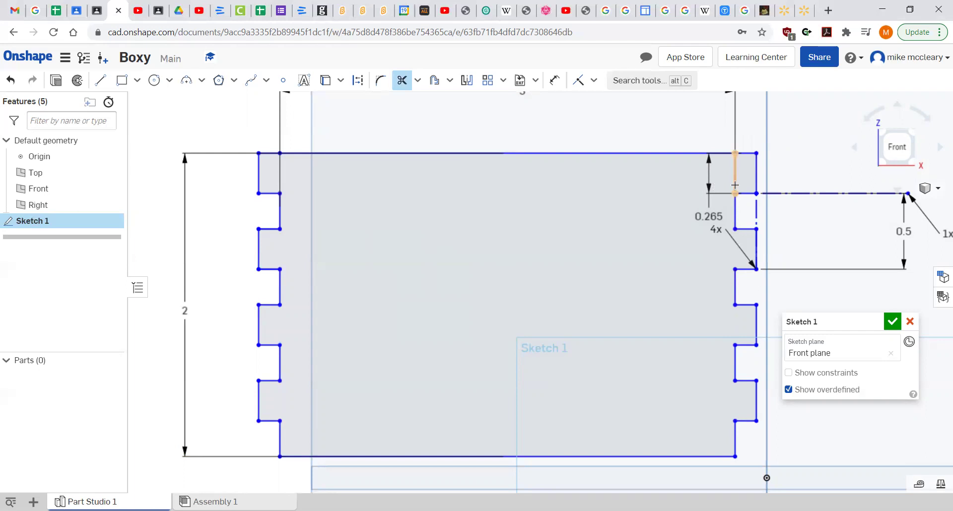
pyautogui.click(735, 186)
# Draw a rectangle near the panel's bottom-left corner with its width set to 0.25.
pyautogui.click(122, 82)
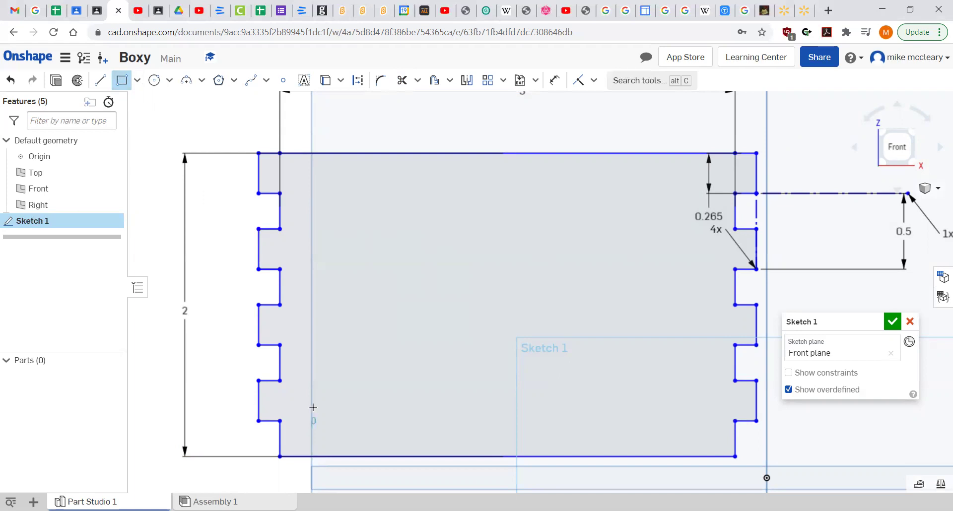
pyautogui.click(366, 430)
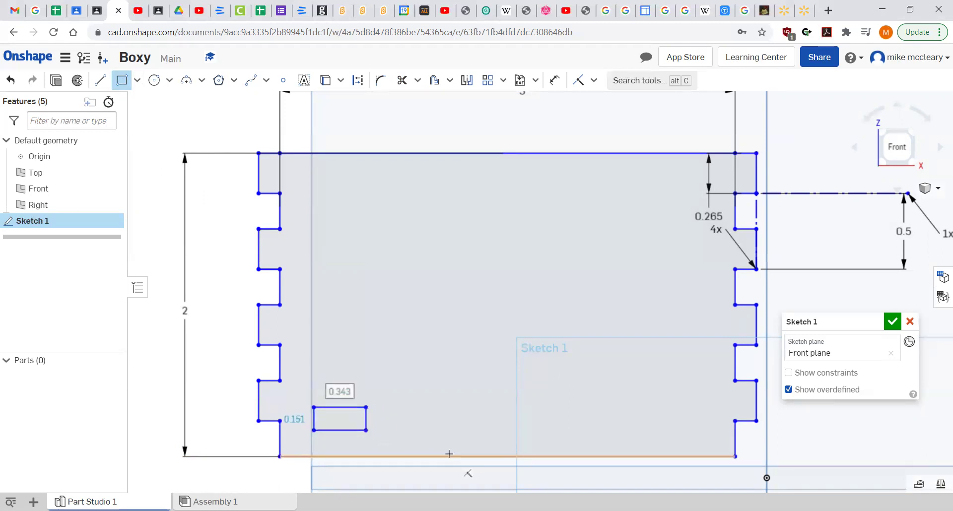
pyautogui.write('.2')
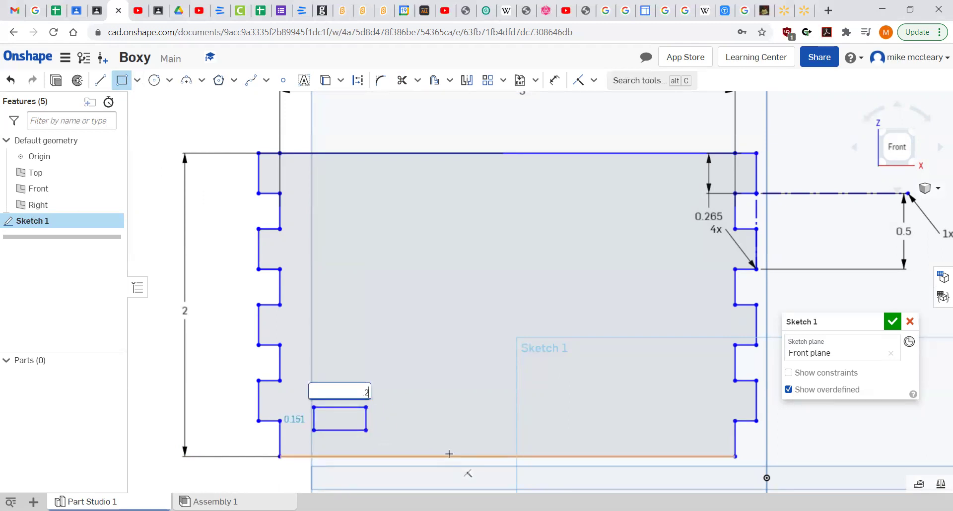
pyautogui.write('5')
pyautogui.press('Tab')
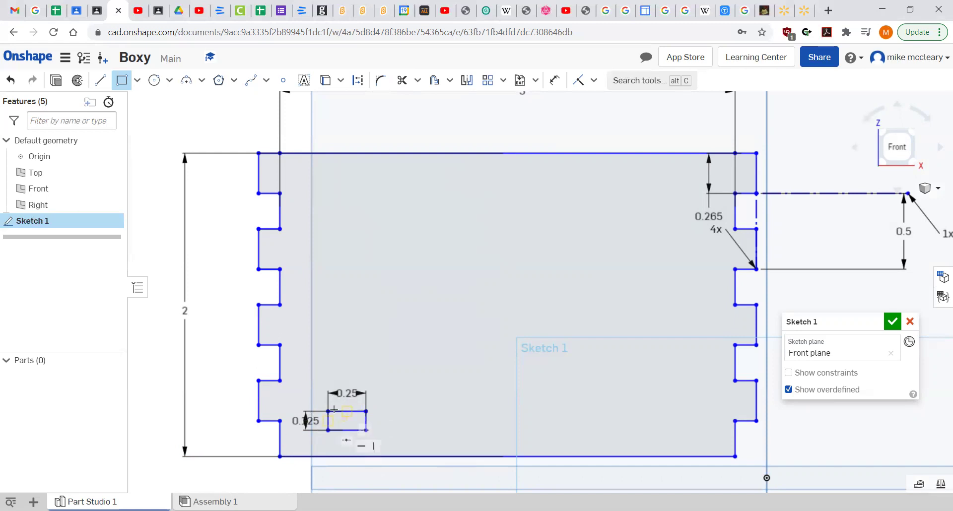
# Dimension the small rectangle's bottom edge 0.125 above the panel's bottom edge.
pyautogui.scroll(-3, 355, 440)
pyautogui.scroll(5, 339, 428)
pyautogui.scroll(2, 339, 428)
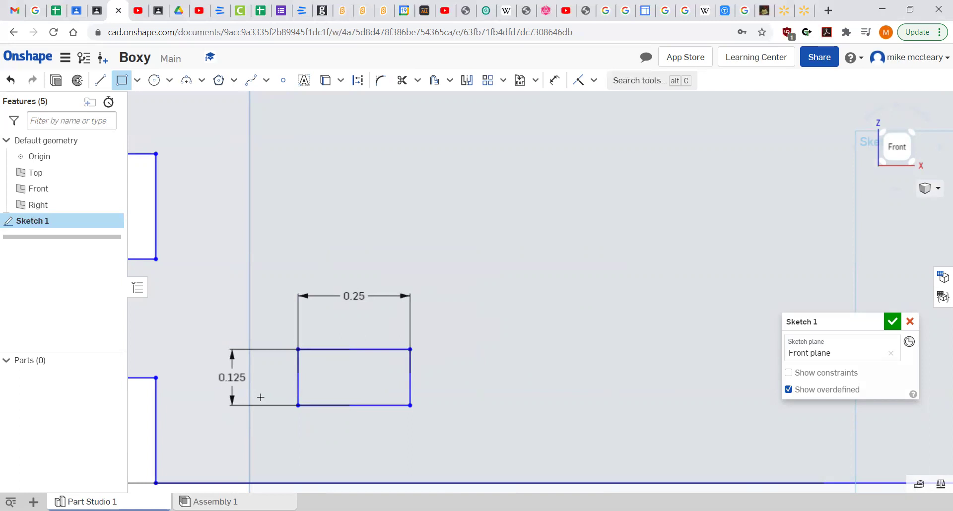
pyautogui.scroll(2, 261, 396)
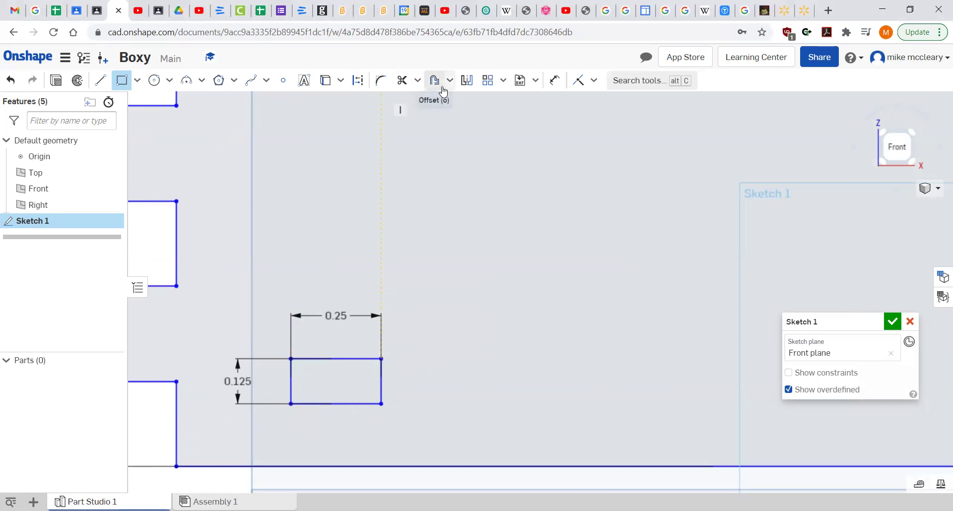
pyautogui.click(555, 80)
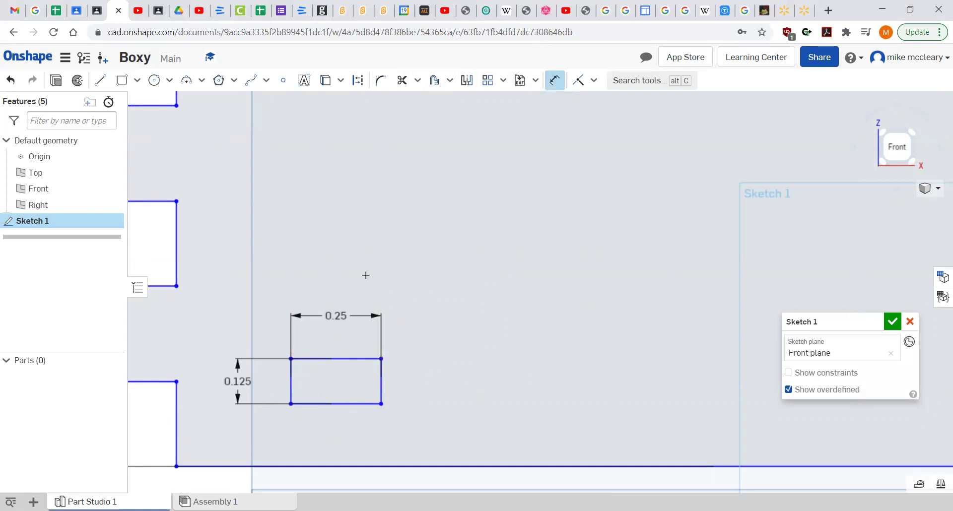
pyautogui.click(358, 439)
pyautogui.click(358, 404)
pyautogui.click(435, 439)
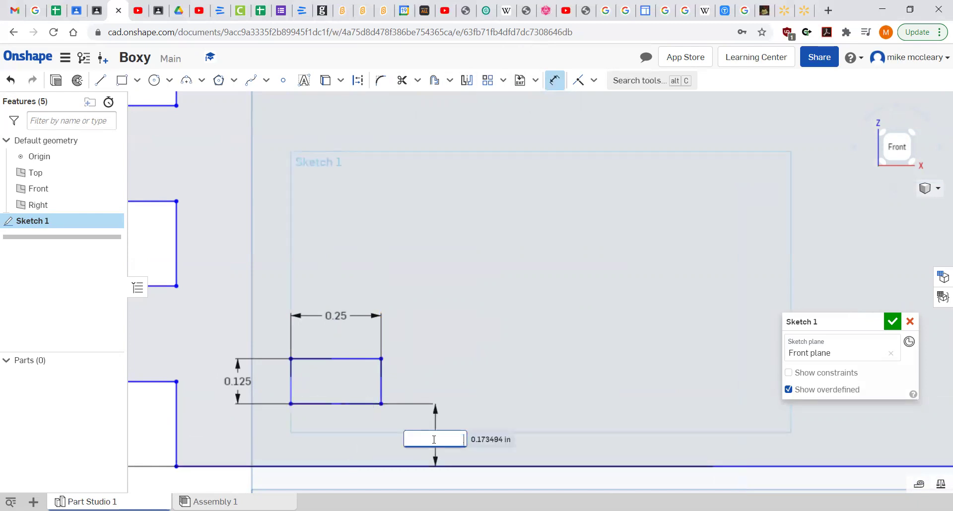
pyautogui.write('.125')
pyautogui.press('Return')
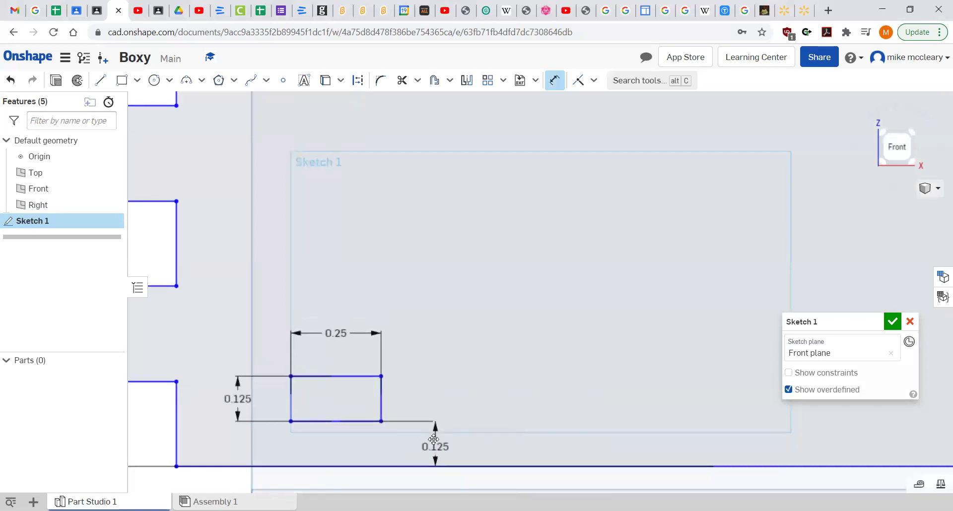
# Dimension the rectangle's left side 0.125 in from the panel's left notched edge.
pyautogui.click(292, 409)
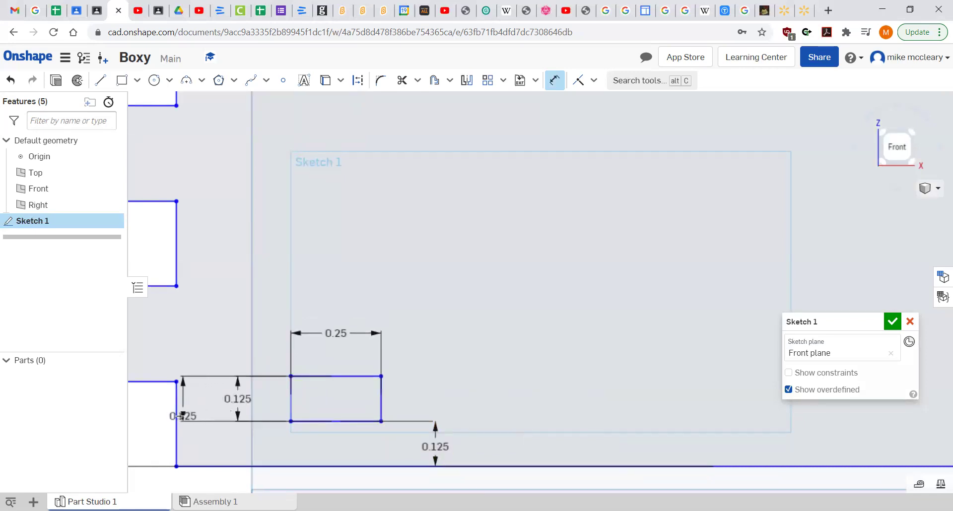
pyautogui.click(177, 416)
pyautogui.click(220, 452)
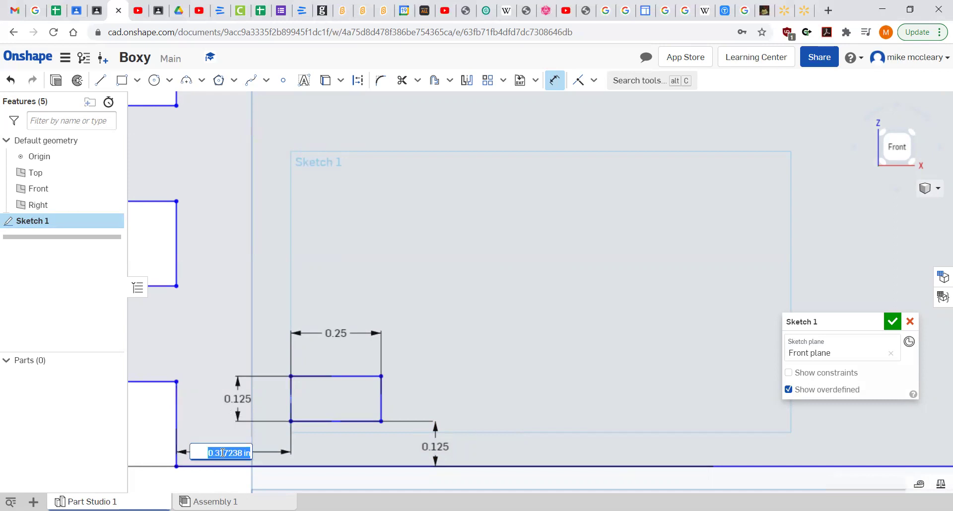
pyautogui.press('BackSpace')
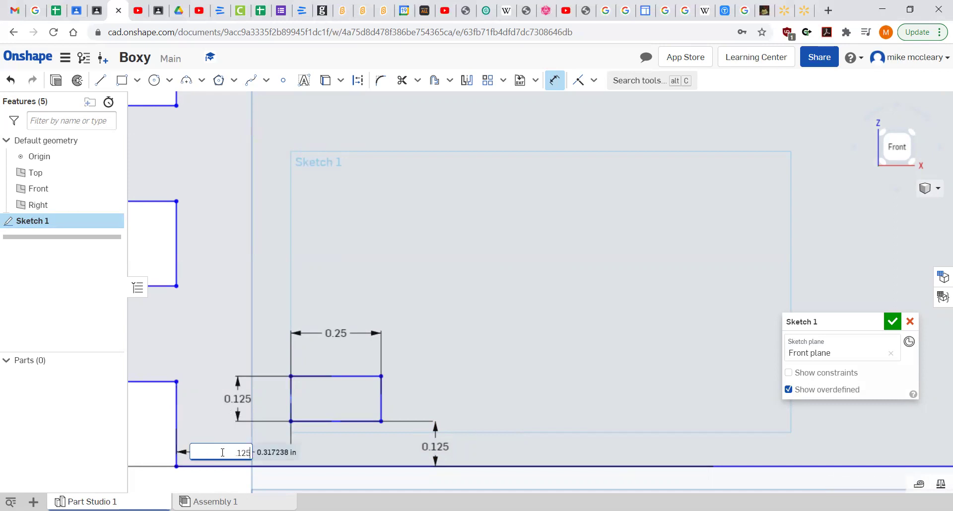
pyautogui.write('.125')
pyautogui.press('Return')
pyautogui.scroll(-1, 345, 395)
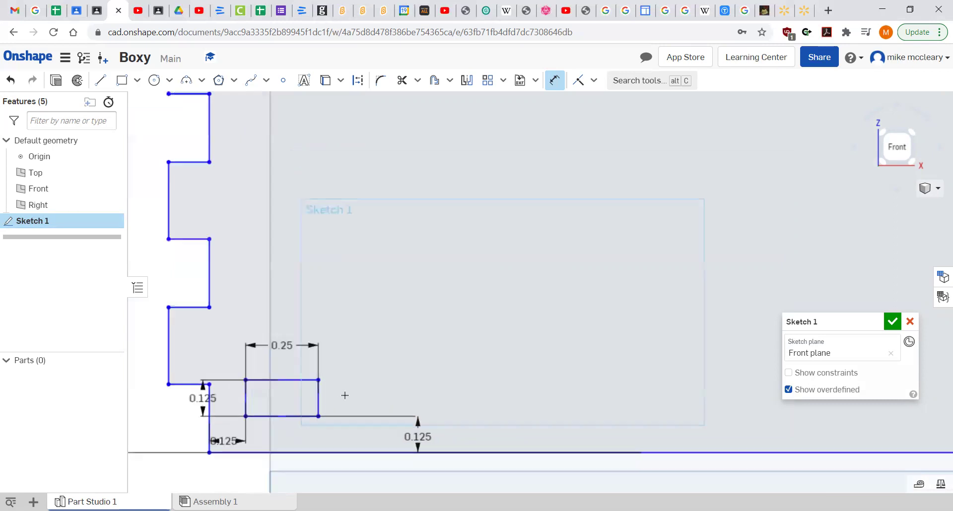
pyautogui.scroll(-3, 345, 396)
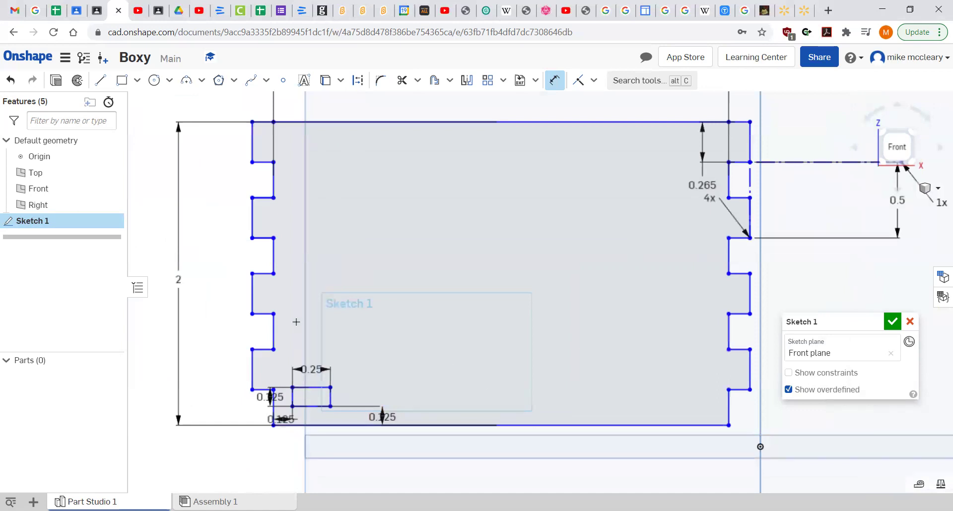
# Draw a second small corner rectangle near the panel's bottom-right corner.
pyautogui.click(121, 82)
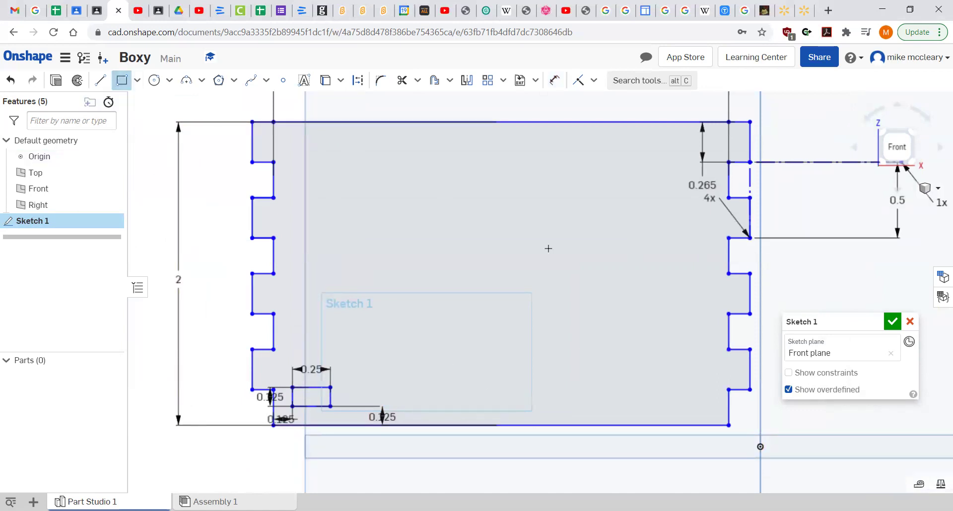
pyautogui.click(687, 398)
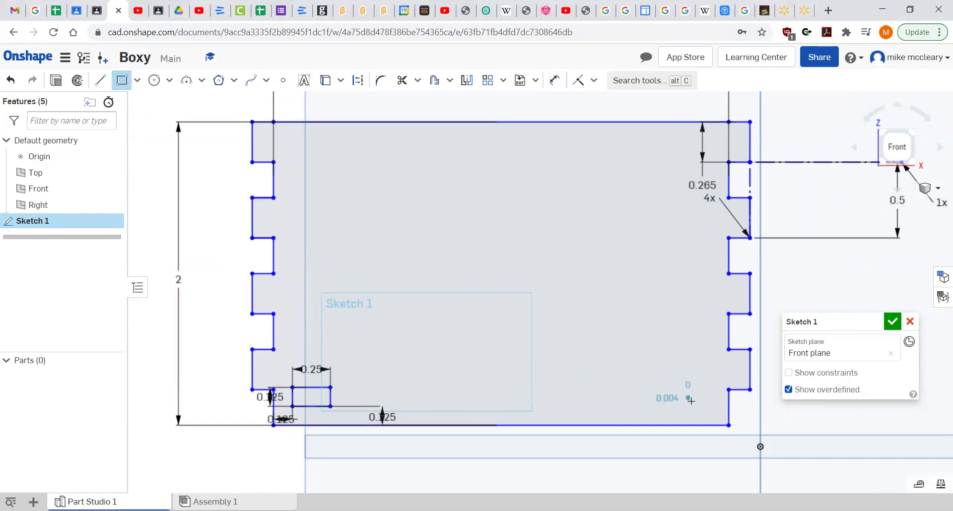
pyautogui.click(647, 377)
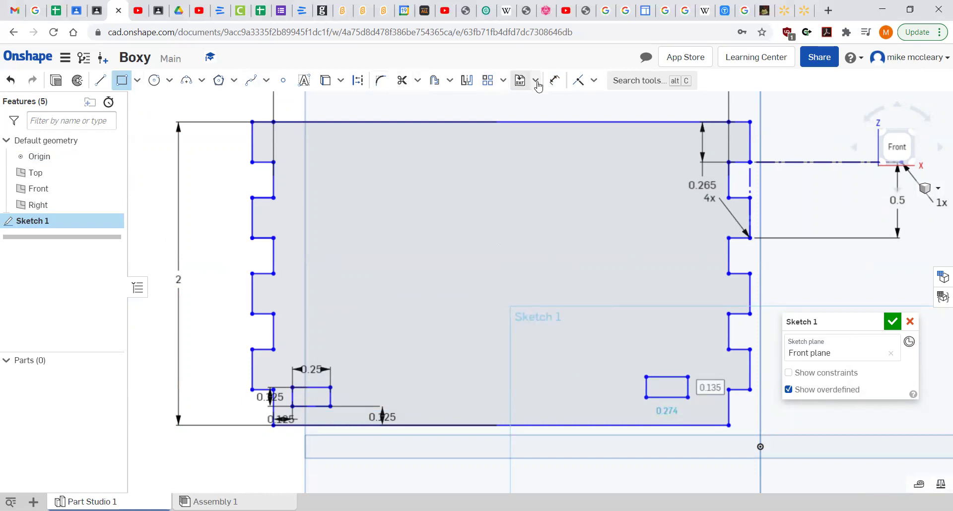
# Dimension the new rectangle's right side 0.125 from the right notched edge.
pyautogui.click(555, 81)
pyautogui.scroll(-2, 733, 426)
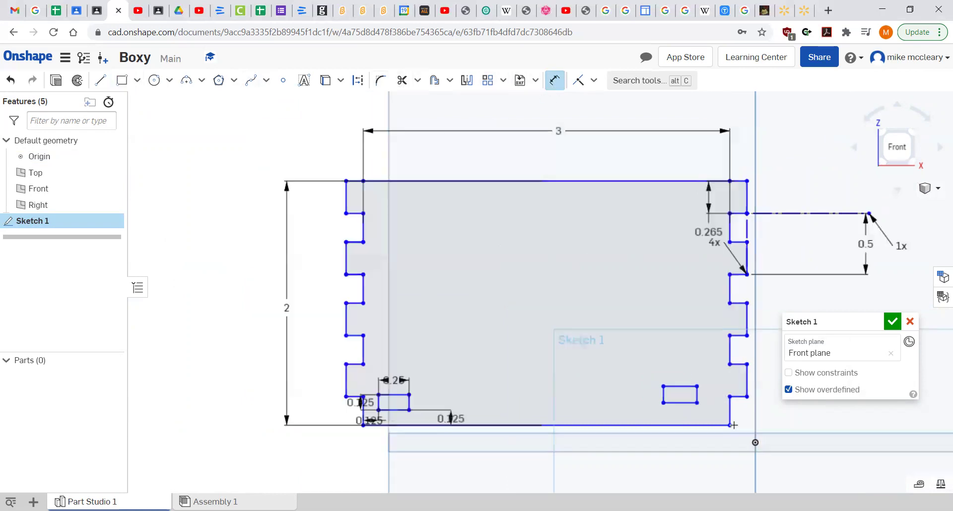
pyautogui.scroll(4, 733, 426)
pyautogui.scroll(3, 734, 426)
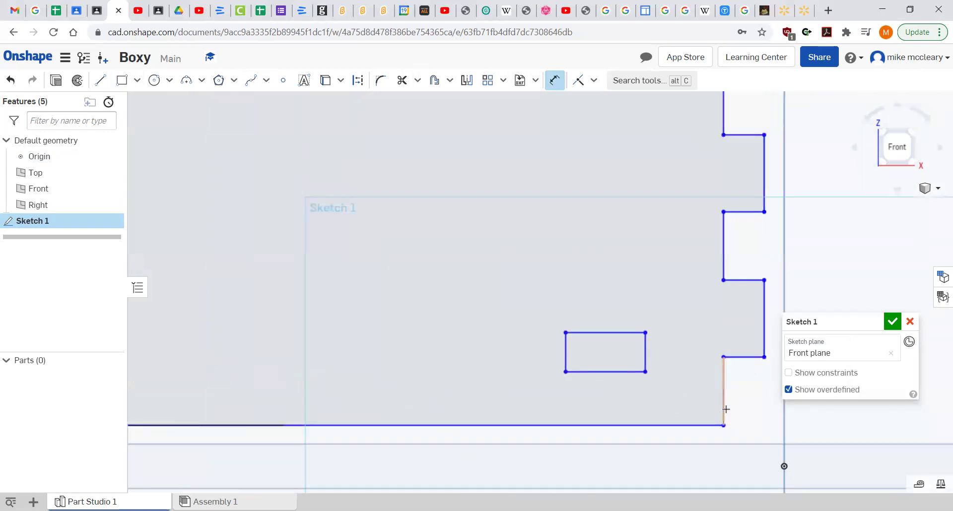
pyautogui.click(723, 381)
pyautogui.click(626, 341)
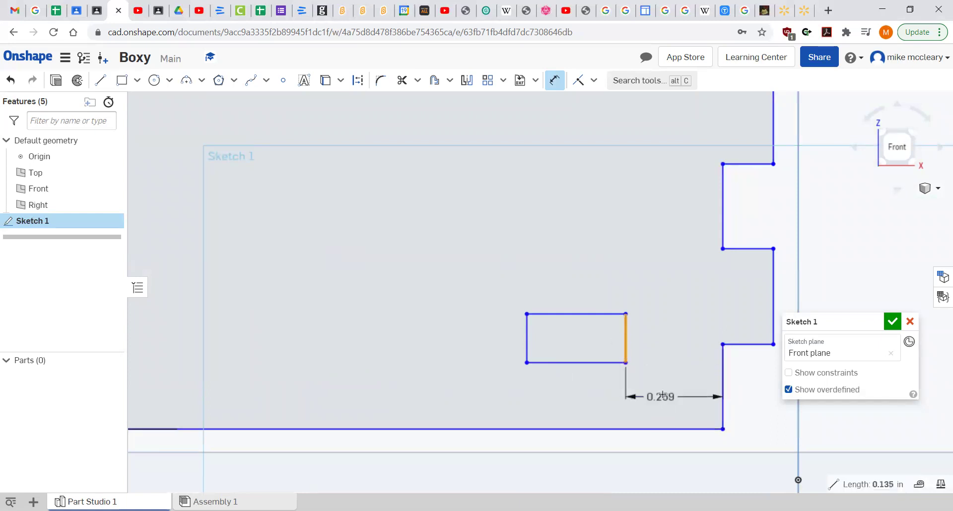
pyautogui.click(665, 391)
pyautogui.write('.125')
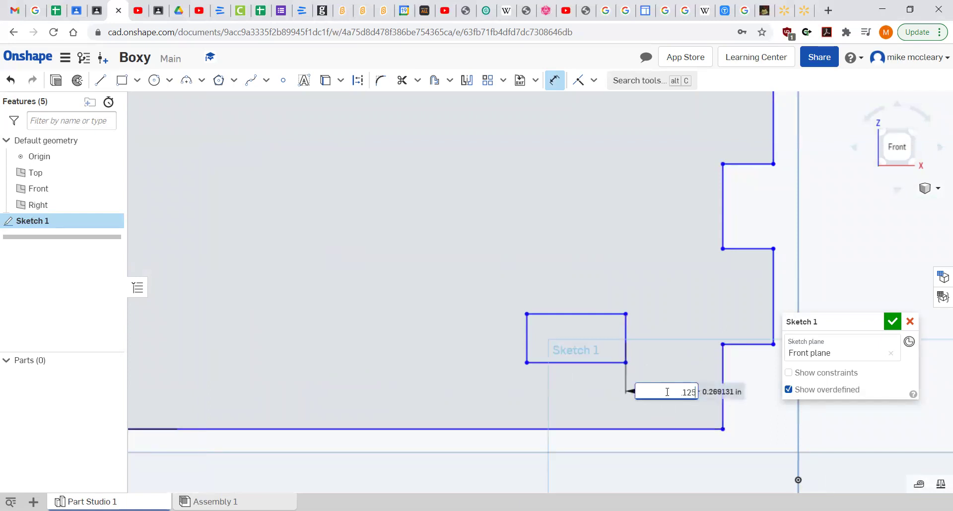
pyautogui.press('Return')
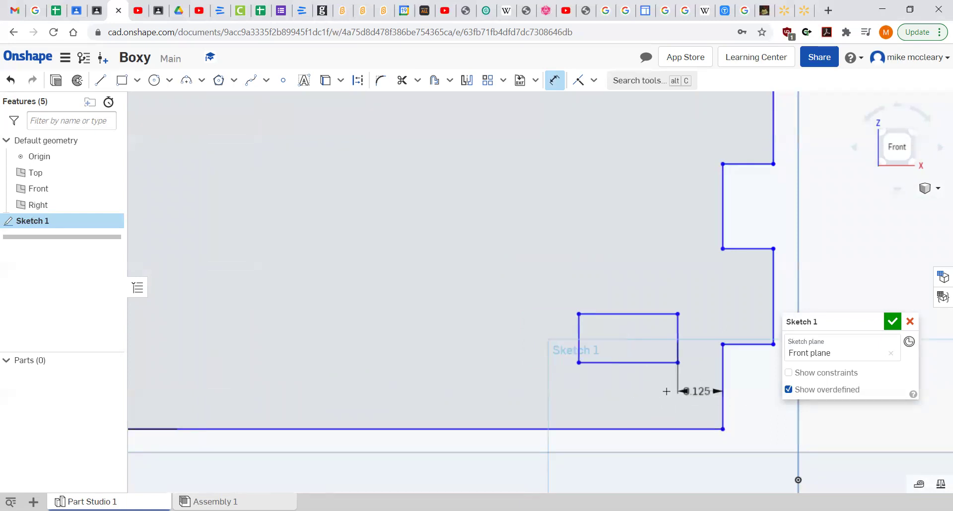
# Dimension the rectangle's bottom edge 0.125 above the panel's bottom edge.
pyautogui.click(630, 363)
pyautogui.click(624, 429)
pyautogui.click(522, 393)
pyautogui.write('.12')
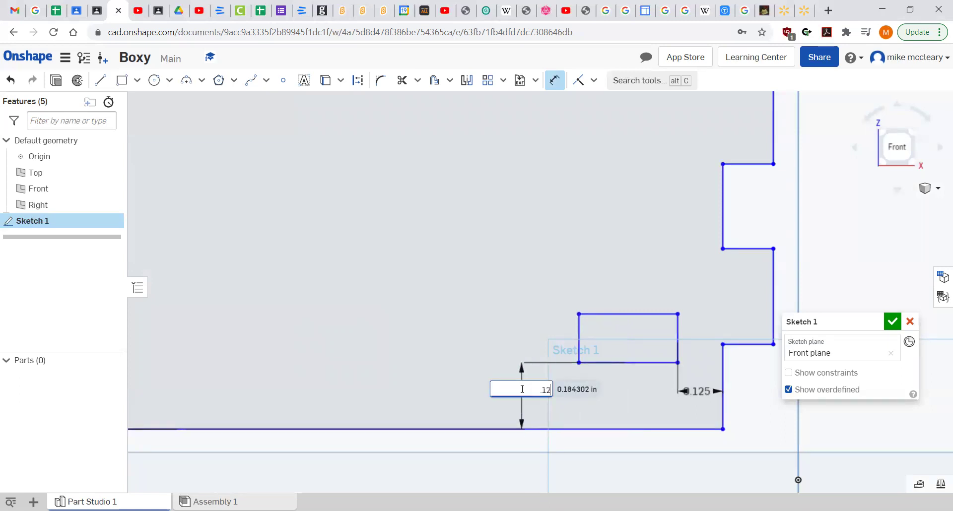
pyautogui.write('5')
pyautogui.press('Escape')
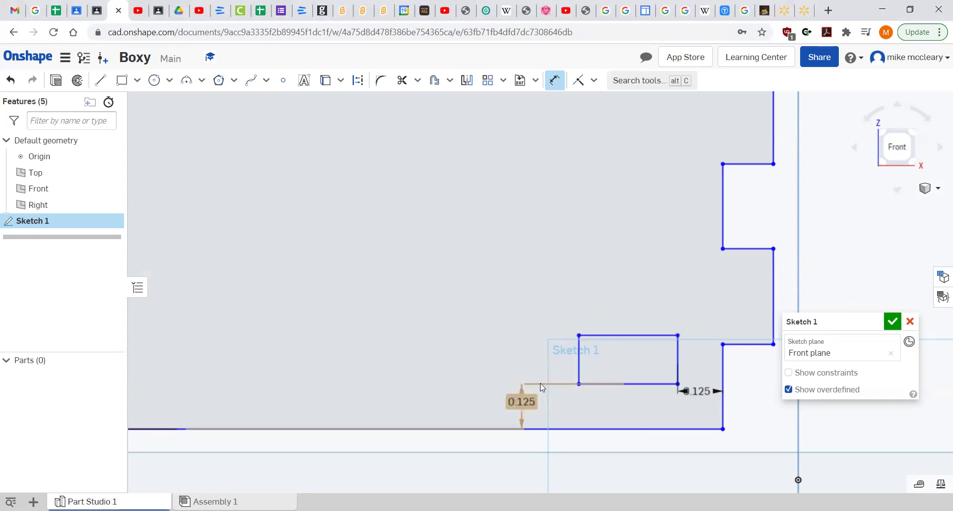
pyautogui.moveTo(396, 379); pyautogui.dragTo(575, 364, button='middle')
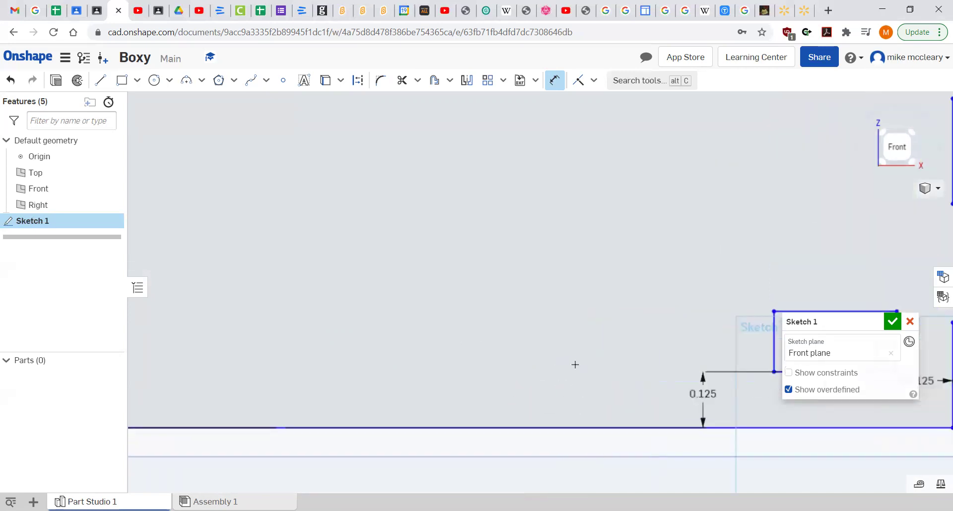
# Draw a 0.25 by 0.125 center-point rectangle slot centred on the bottom edge.
pyautogui.scroll(-5, 472, 347)
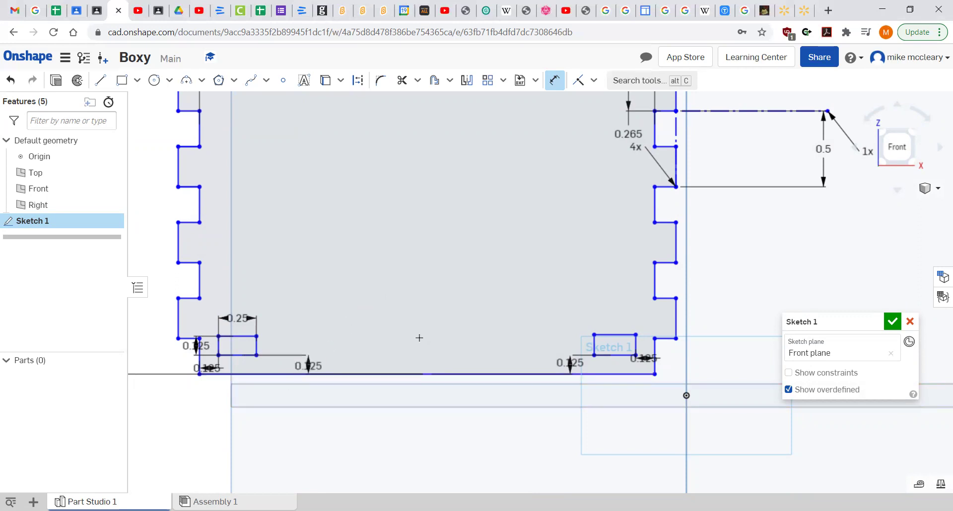
pyautogui.click(137, 85)
pyautogui.click(123, 123)
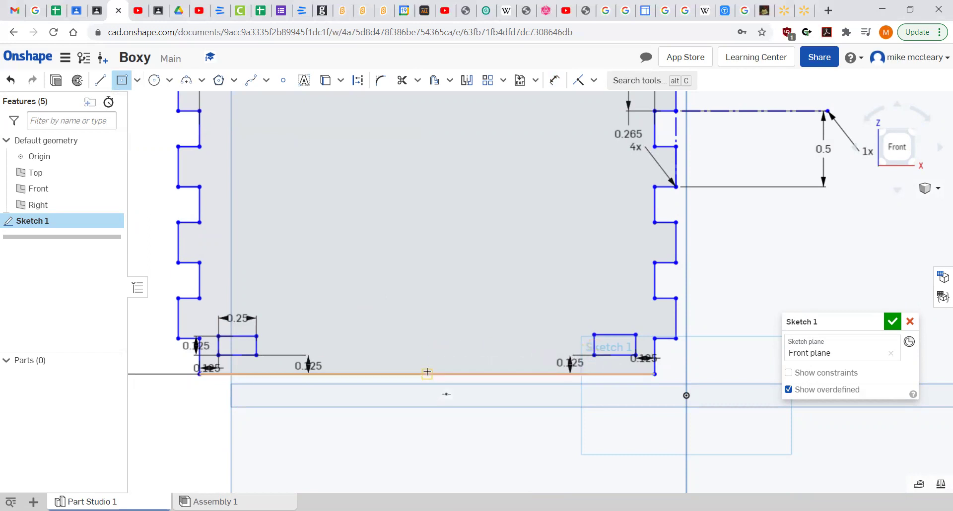
pyautogui.click(427, 345)
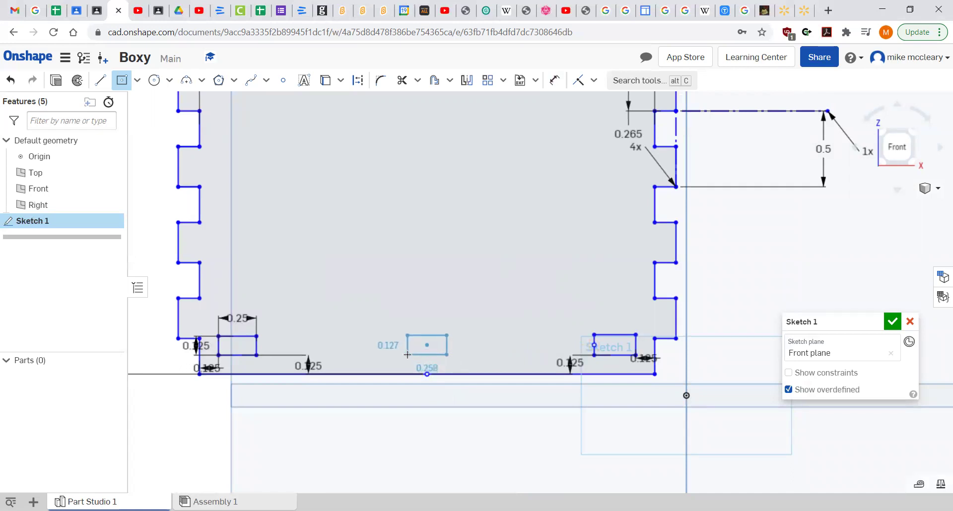
pyautogui.click(407, 355)
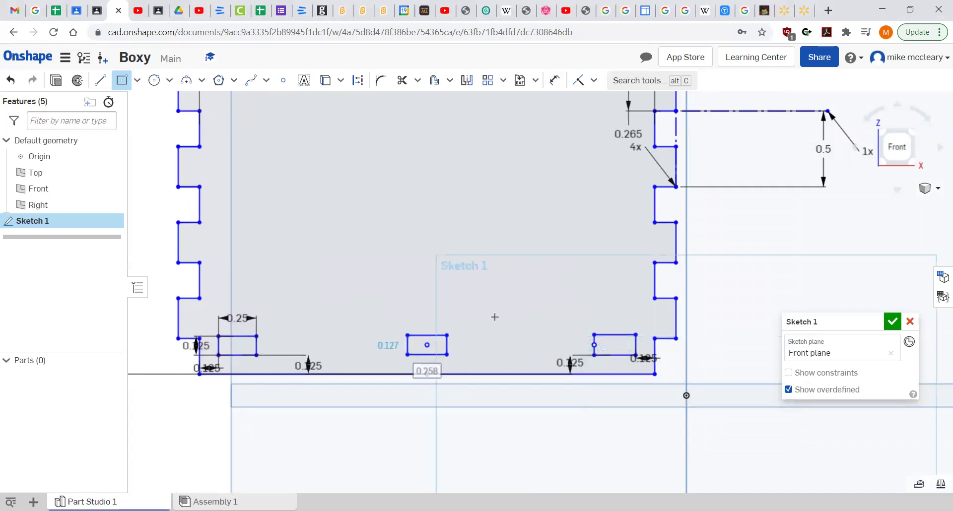
pyautogui.press('BackSpace')
pyautogui.press('Tab')
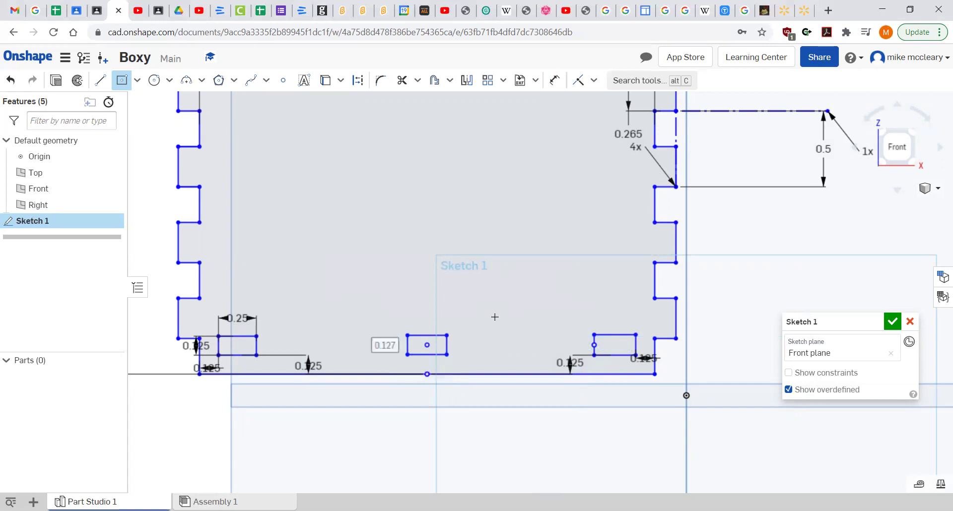
pyautogui.press('BackSpace')
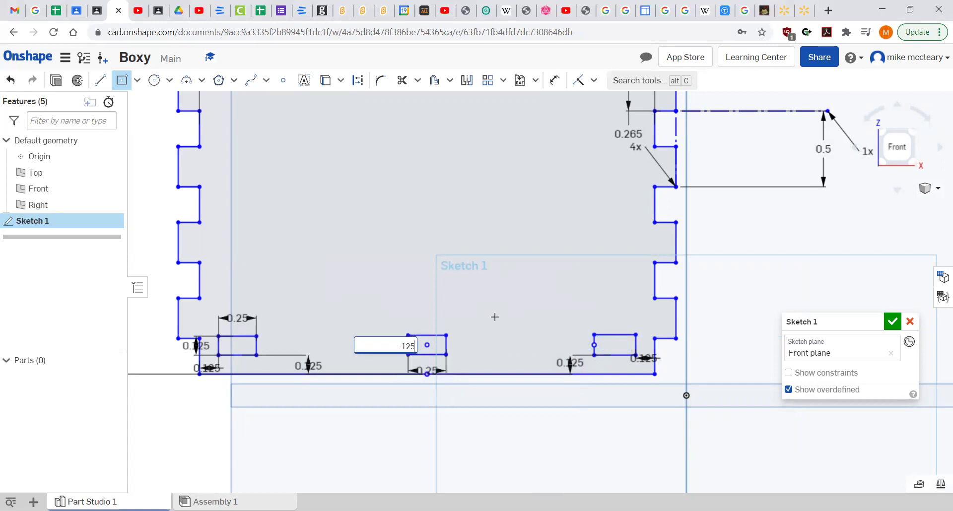
pyautogui.press('Return')
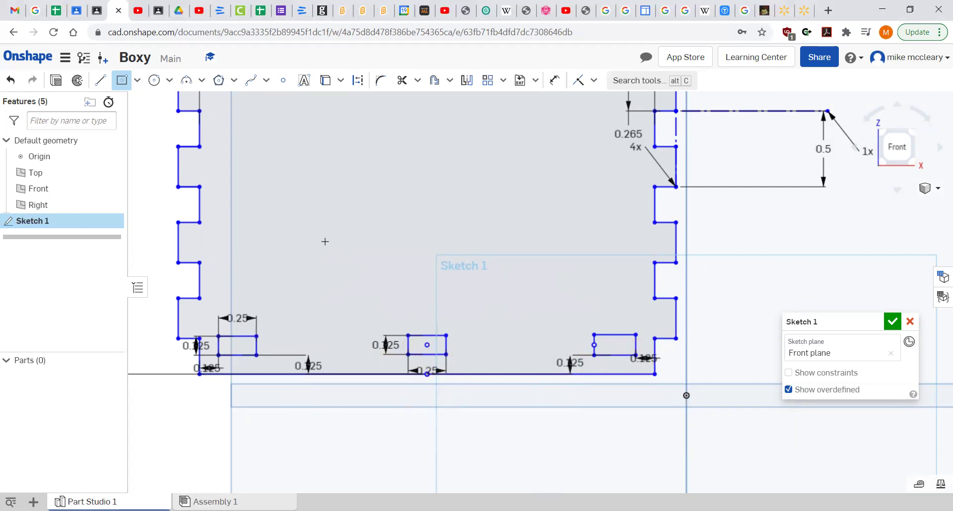
pyautogui.scroll(1, 325, 242)
pyautogui.scroll(-2, 325, 242)
# Draw two concentric circles near the top-left corner and start a centred square inside them.
pyautogui.moveTo(325, 244); pyautogui.dragTo(355, 290, button='middle')
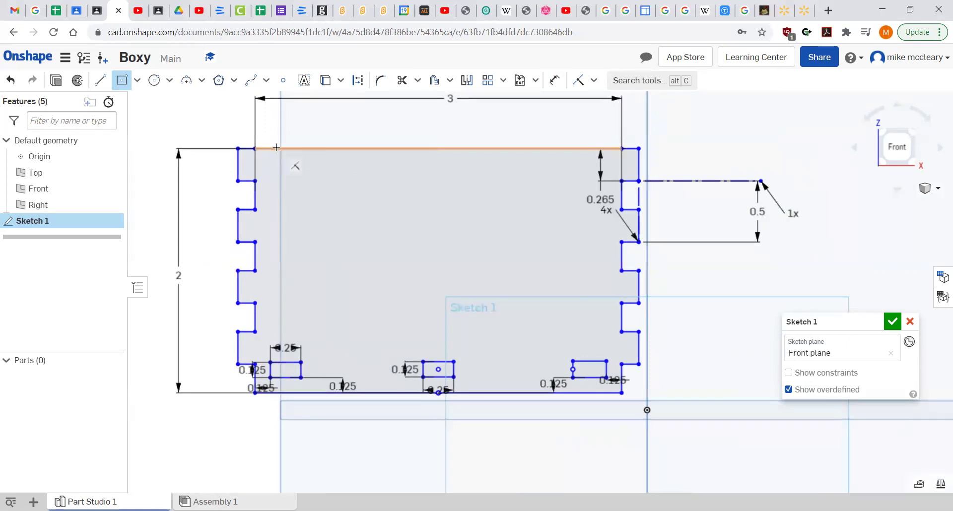
pyautogui.click(153, 81)
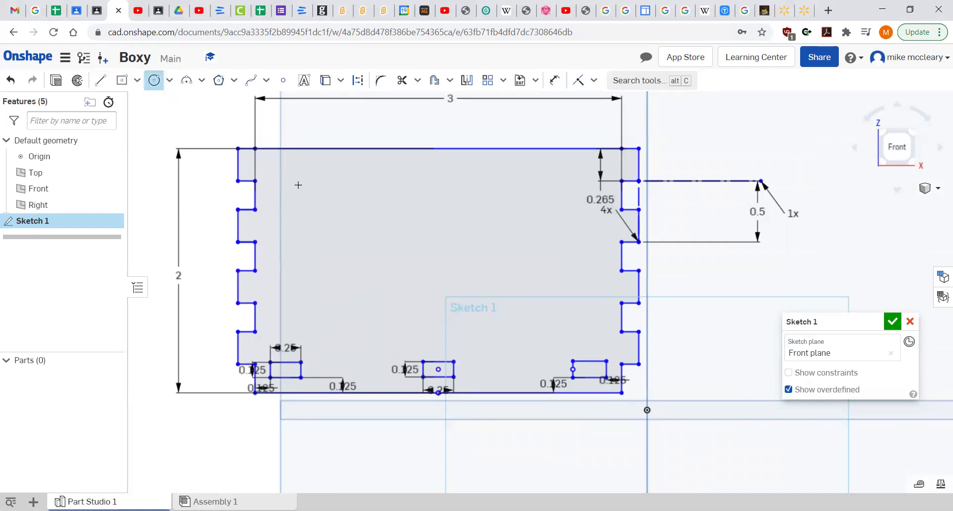
pyautogui.click(298, 185)
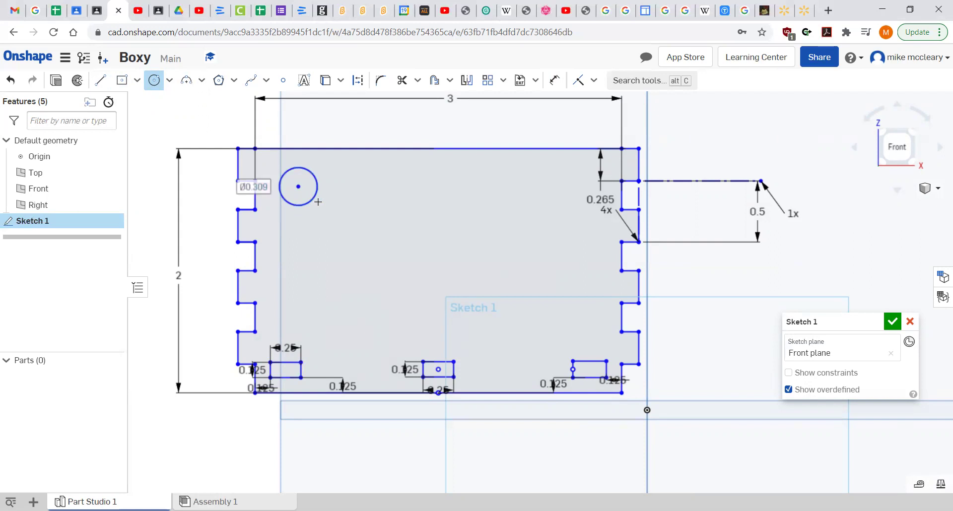
pyautogui.click(318, 202)
pyautogui.click(298, 187)
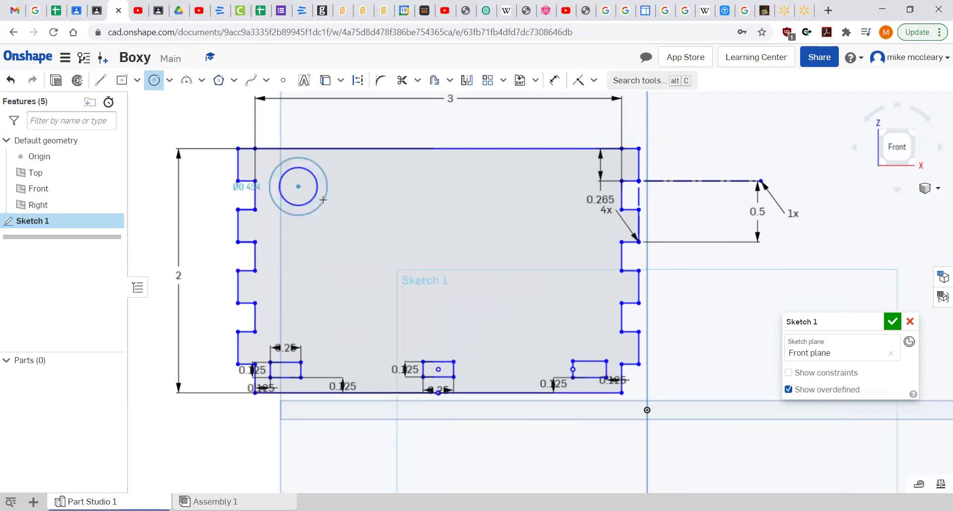
pyautogui.click(323, 202)
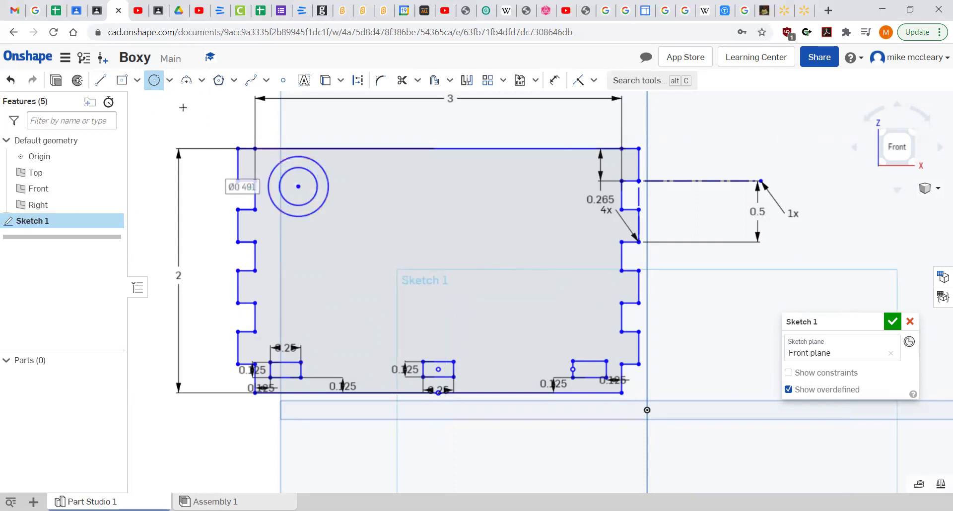
pyautogui.click(121, 80)
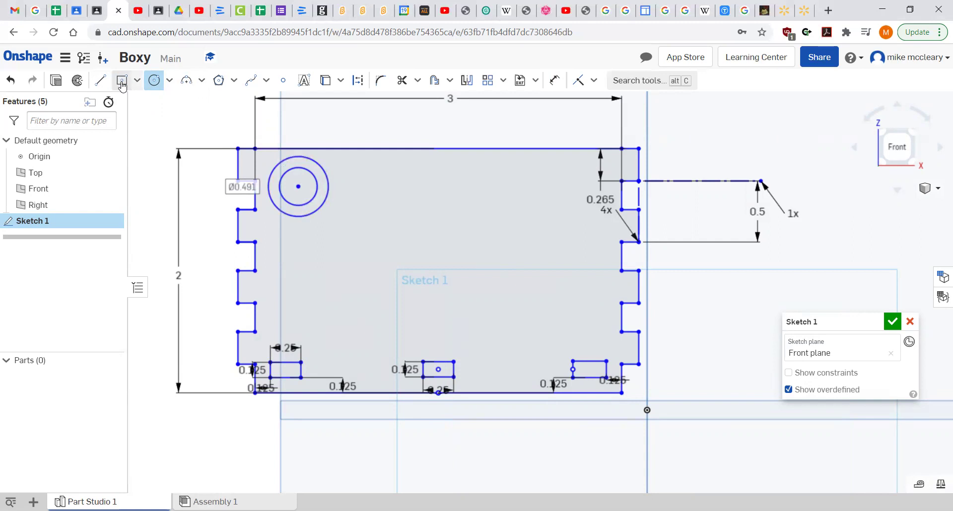
pyautogui.click(298, 187)
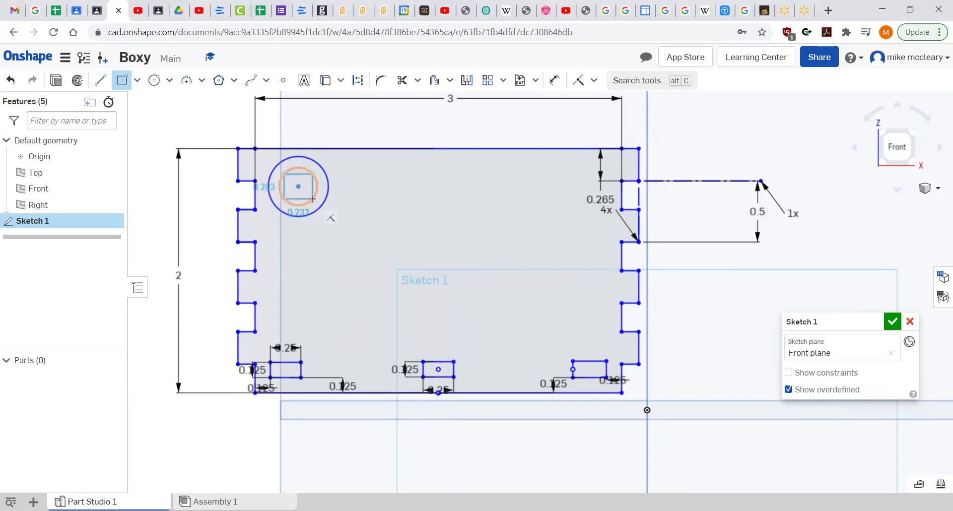
# Finish the square inside the inner circle and cancel the stray extra rectangle.
pyautogui.click(312, 198)
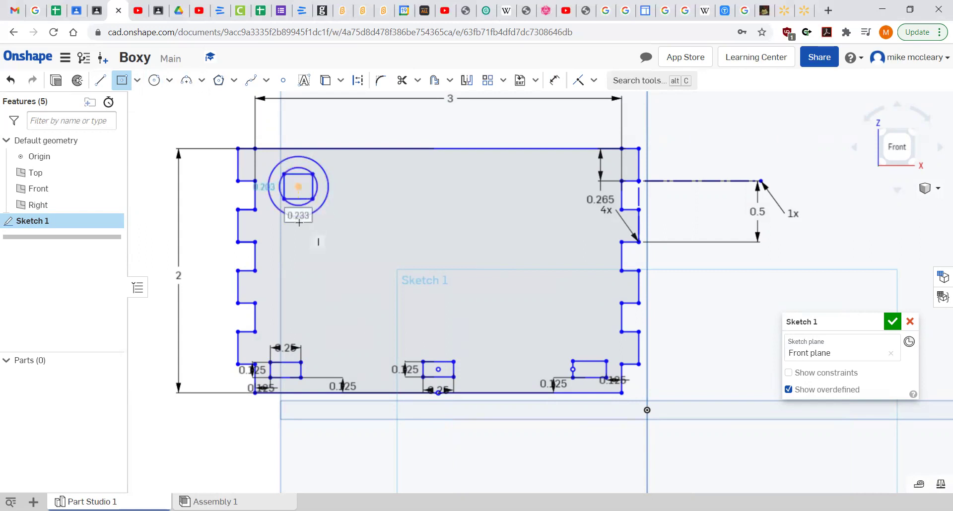
pyautogui.scroll(5, 300, 223)
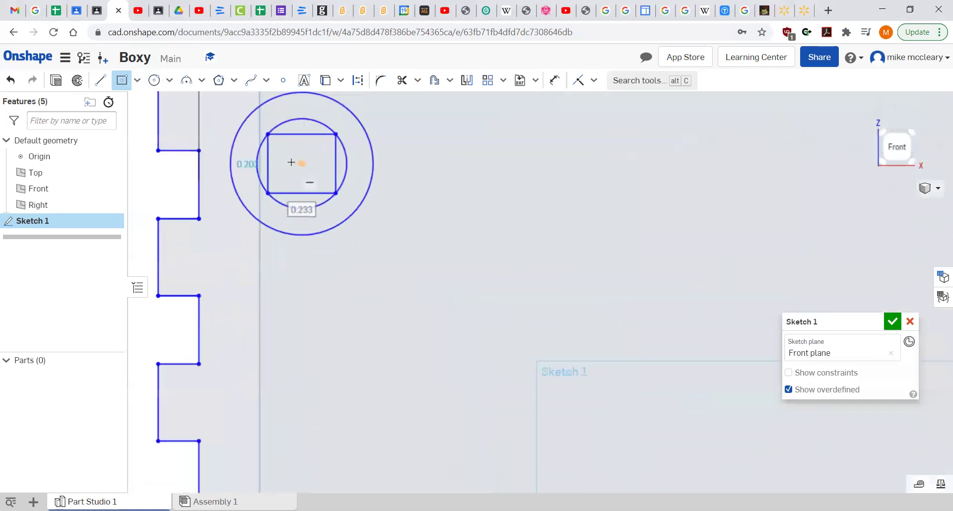
pyautogui.click(304, 220)
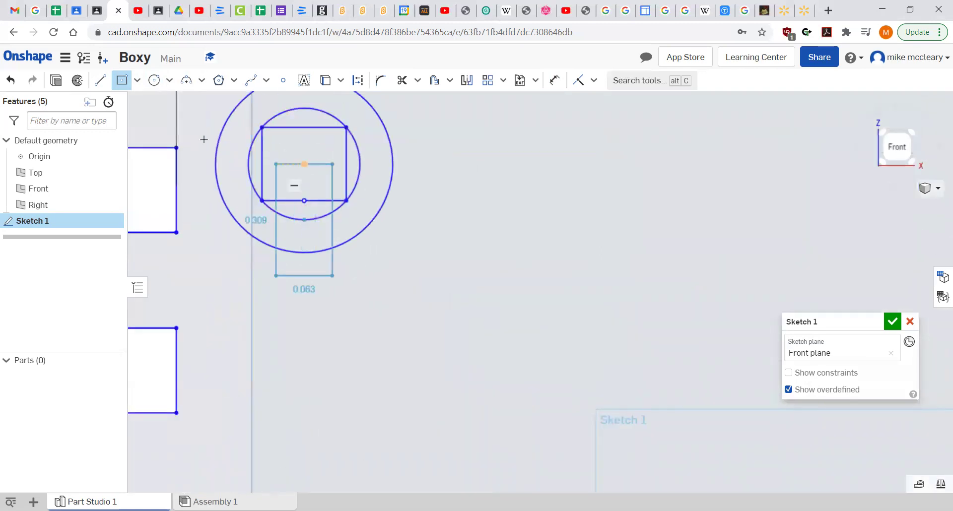
pyautogui.rightClick(368, 200)
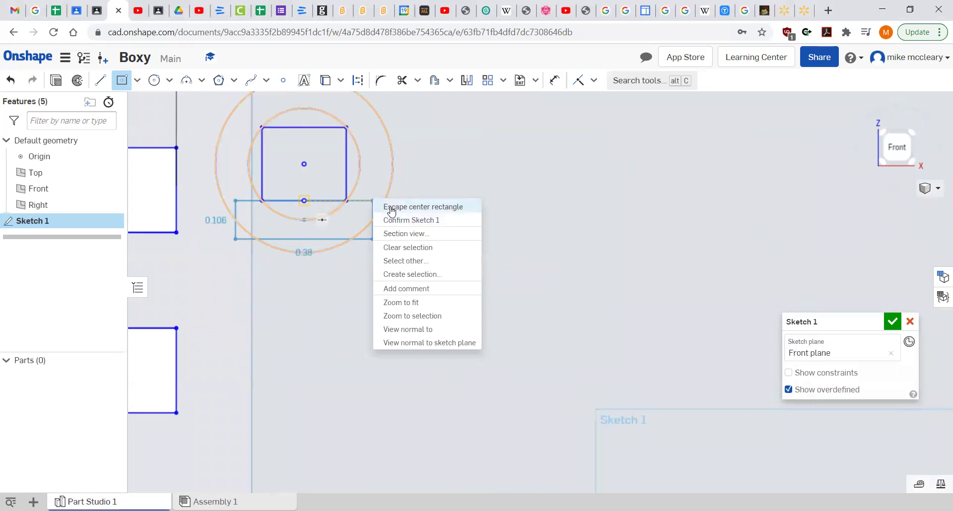
pyautogui.click(385, 208)
# Dimension the square's bottom and left edges at 0.125 each.
pyautogui.click(555, 80)
pyautogui.click(308, 201)
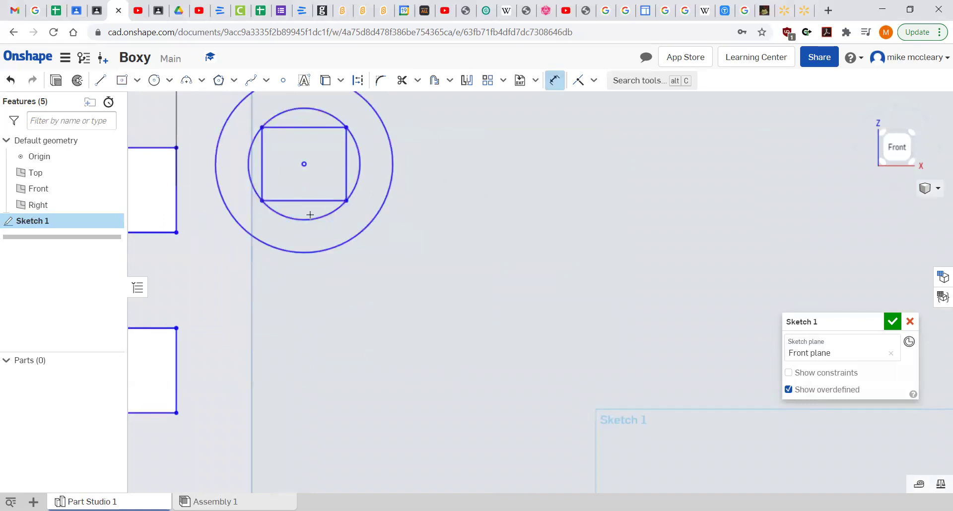
pyautogui.click(340, 276)
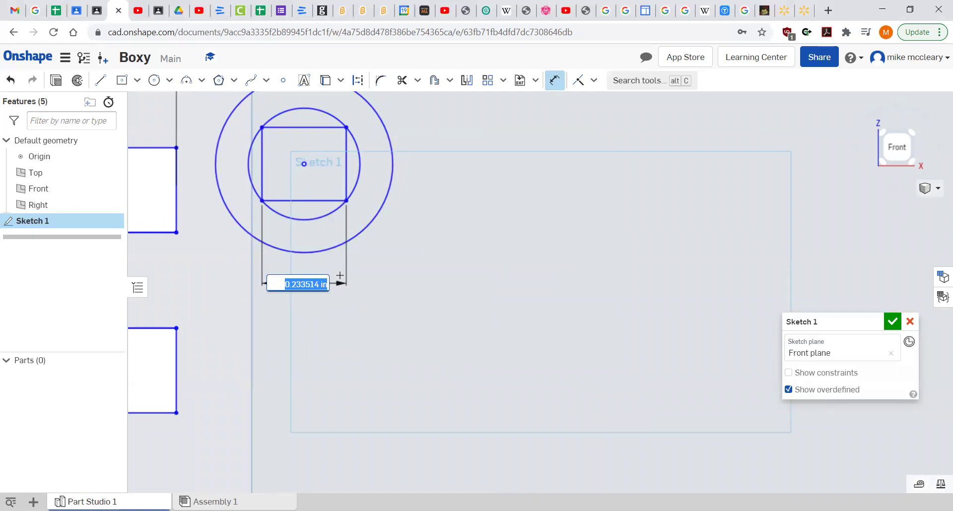
pyautogui.write('1')
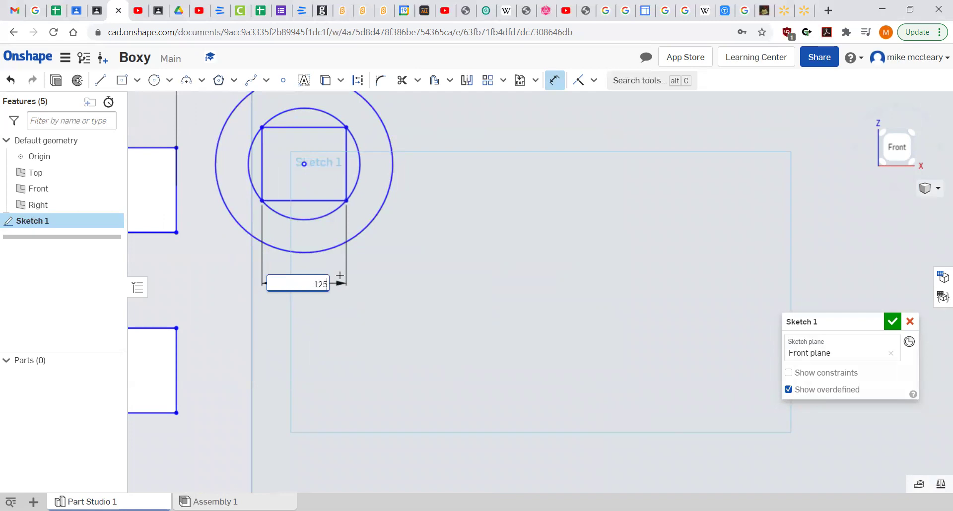
pyautogui.write('25')
pyautogui.press('Return')
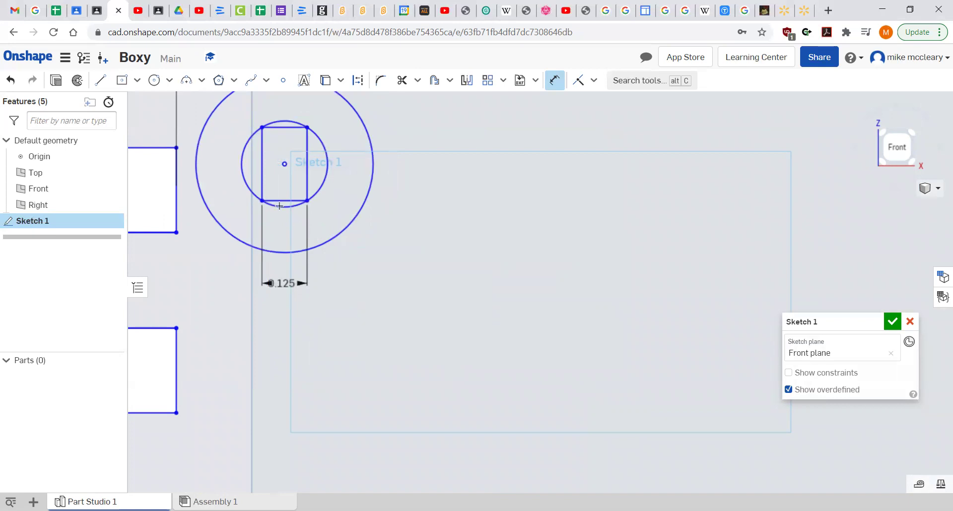
pyautogui.click(263, 176)
pyautogui.click(223, 175)
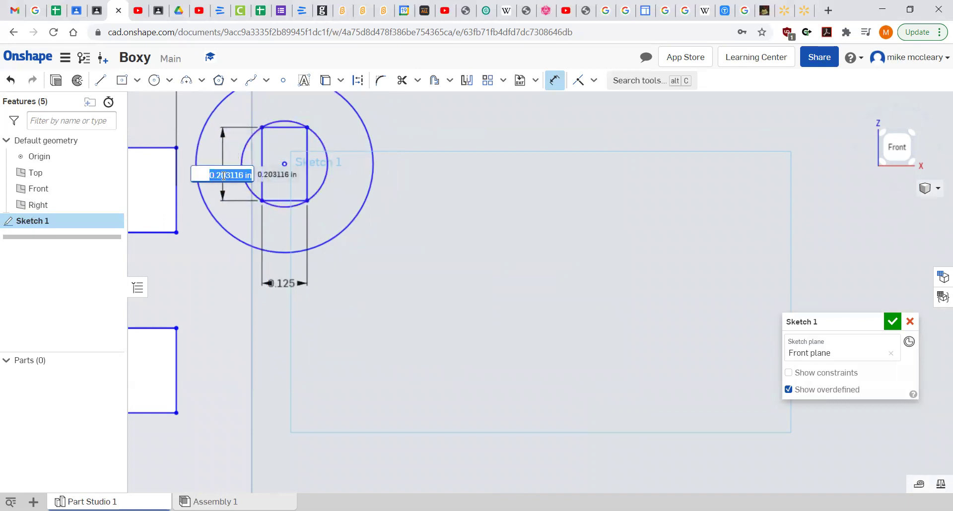
pyautogui.press('BackSpace')
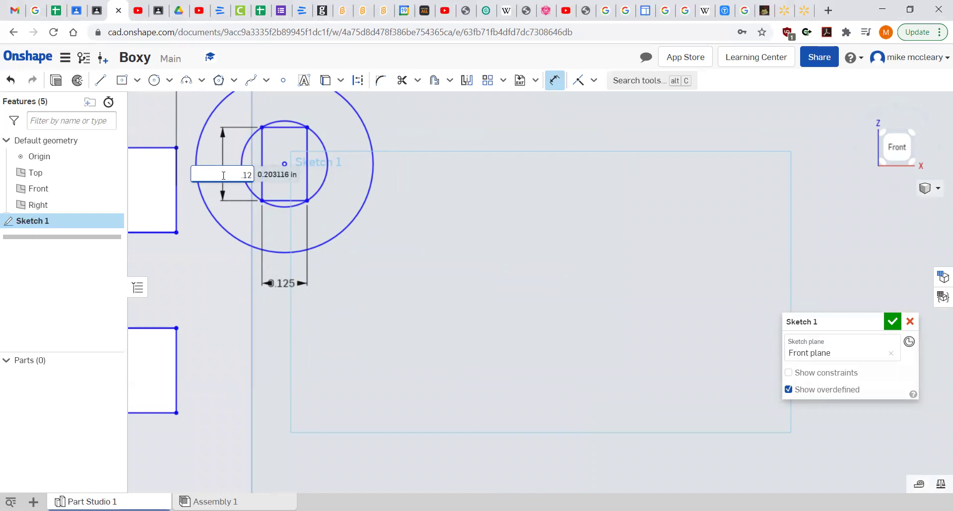
pyautogui.write('.125')
pyautogui.press('Return')
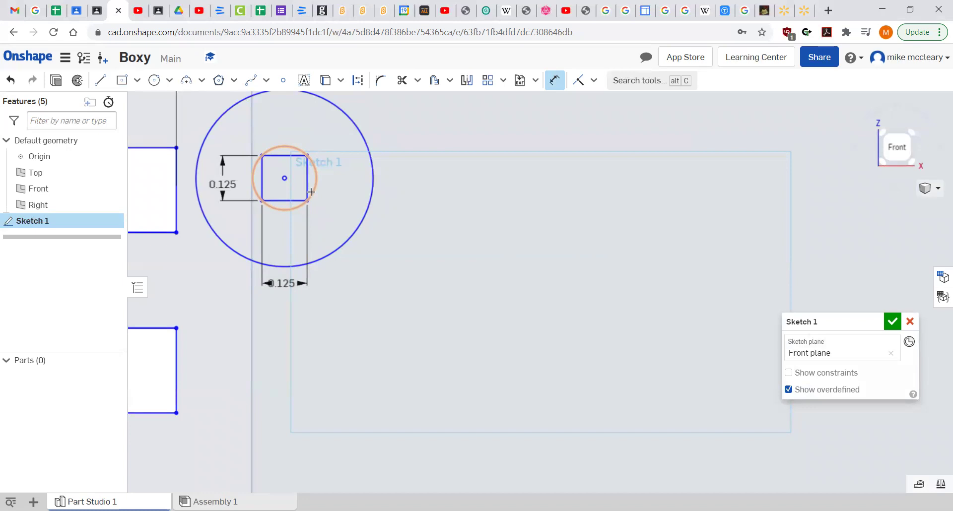
# Give the outer concentric circle a 0.4 diameter dimension.
pyautogui.click(374, 164)
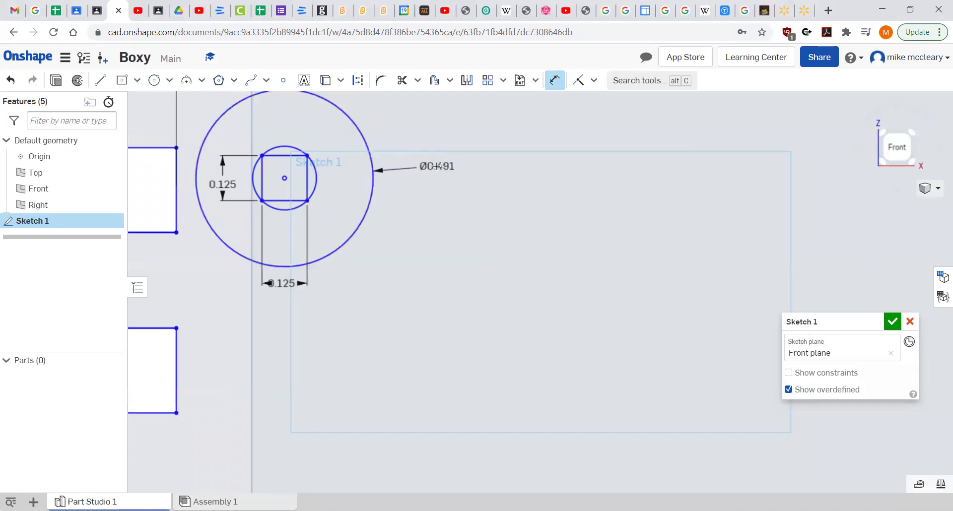
pyautogui.click(437, 167)
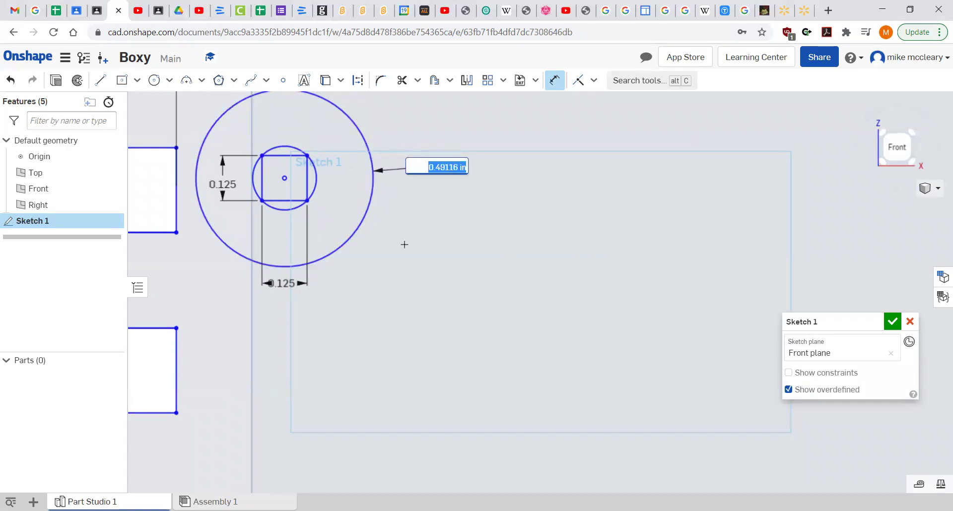
pyautogui.press('BackSpace')
pyautogui.press('Return')
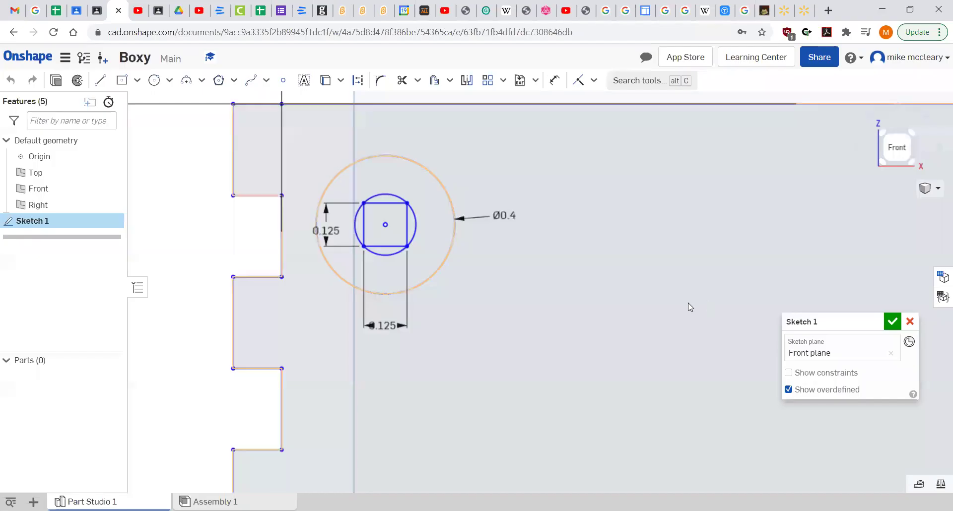
# Change the square's height and width dimensions from 0.125 to 0.14.
pyautogui.doubleClick(333, 235)
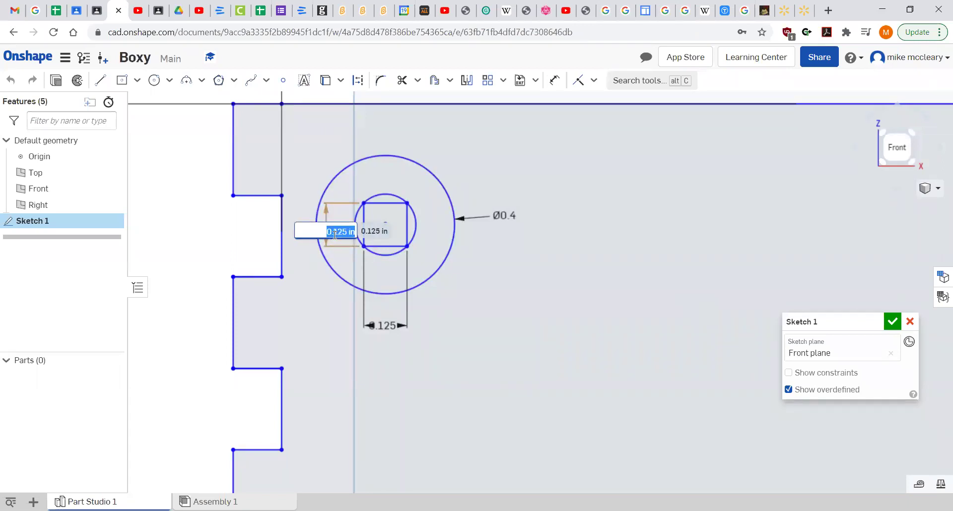
pyautogui.press('BackSpace')
pyautogui.write('.14')
pyautogui.press('Return')
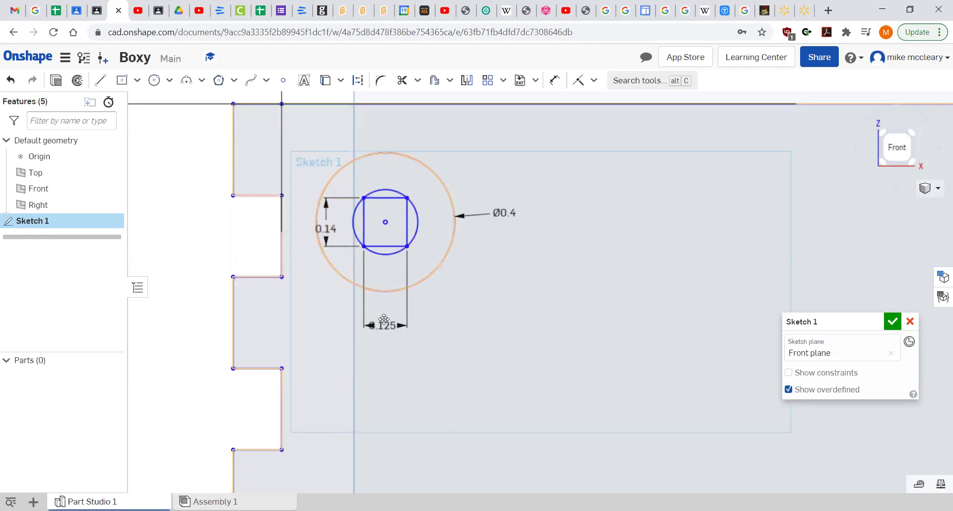
pyautogui.doubleClick(383, 323)
pyautogui.press('BackSpace')
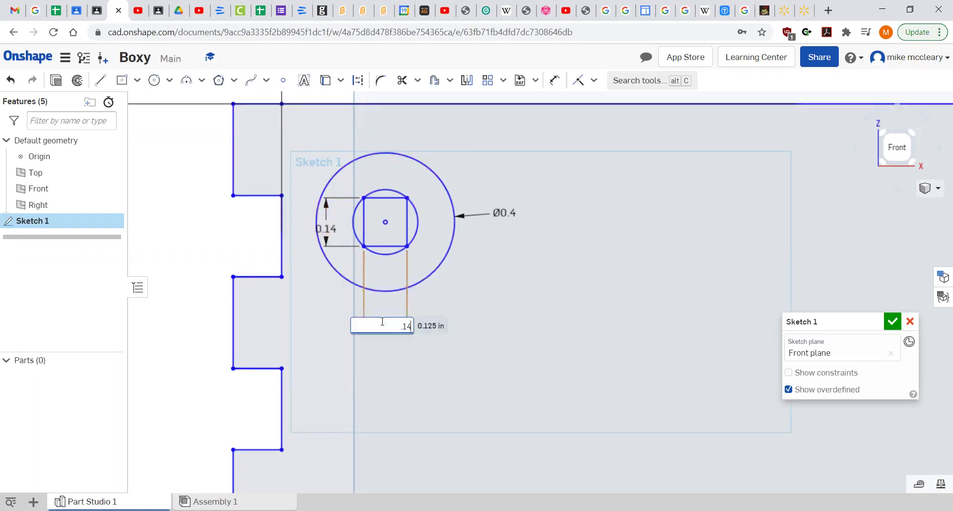
pyautogui.write('.14')
pyautogui.press('Return')
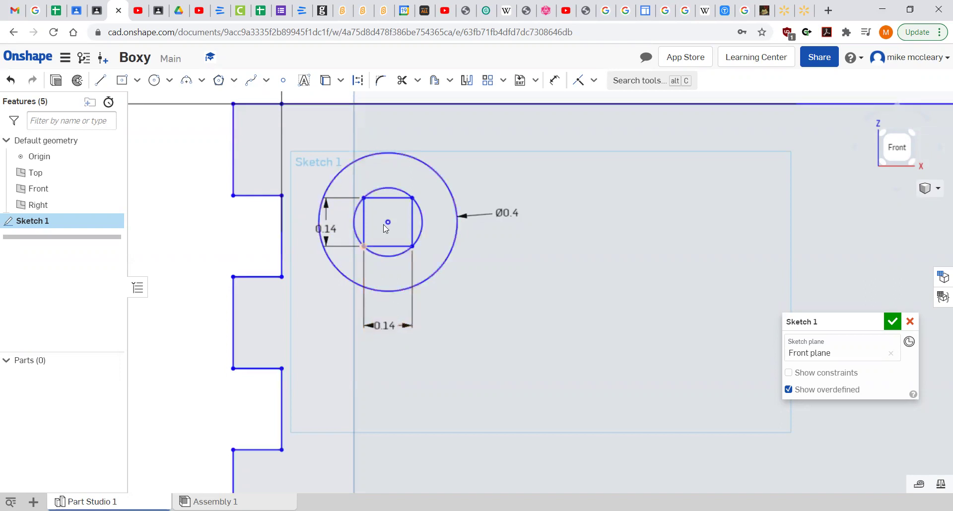
pyautogui.scroll(3, 496, 171)
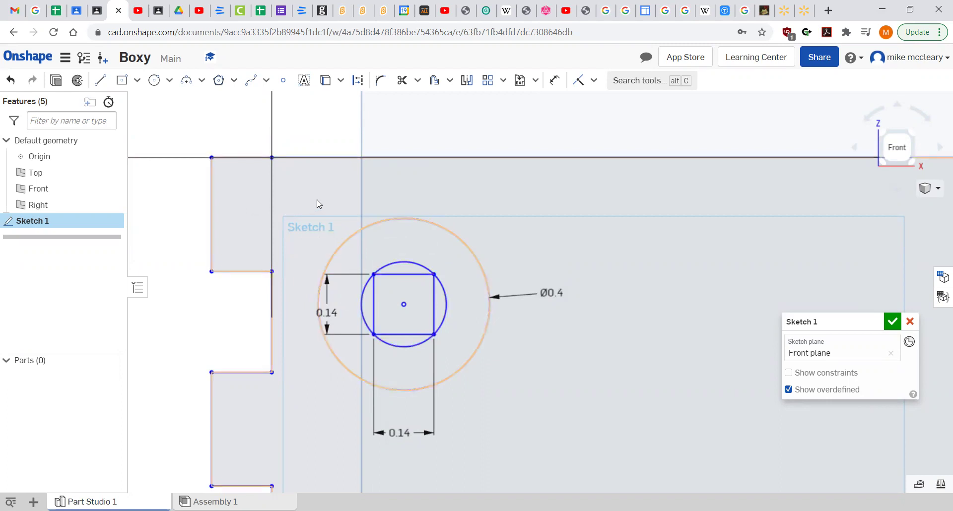
# Transform the selected circles and square upward until the square's top meets the panel's top edge.
pyautogui.moveTo(622, 429); pyautogui.dragTo(300, 202)
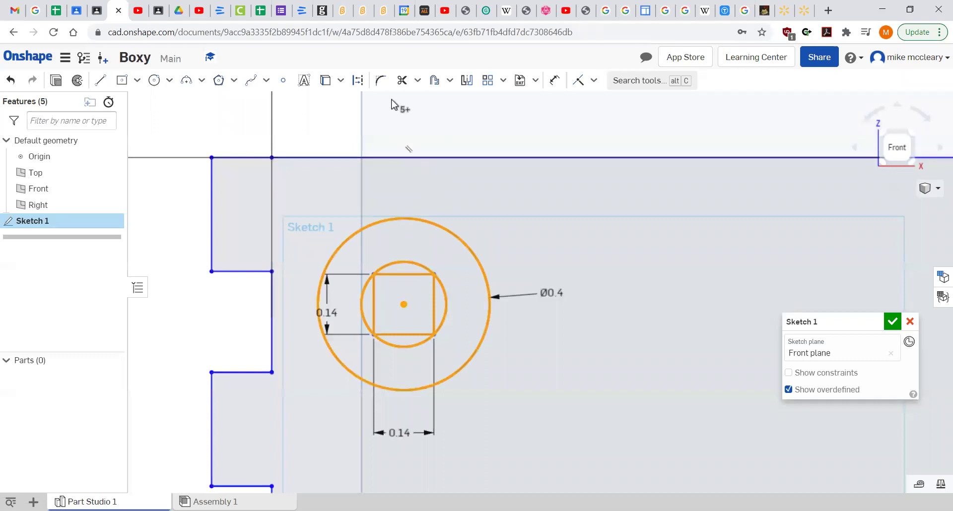
pyautogui.click(503, 81)
pyautogui.click(514, 143)
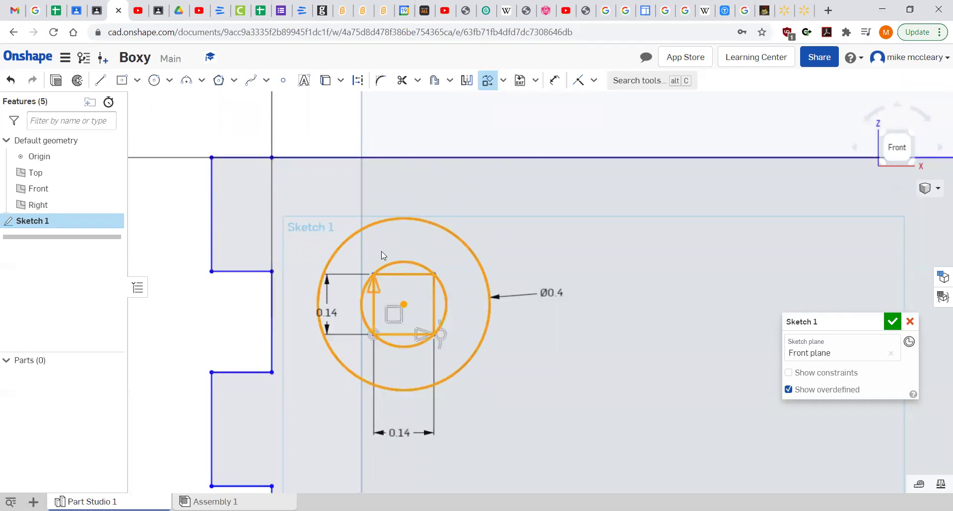
pyautogui.moveTo(376, 284); pyautogui.dragTo(410, 170)
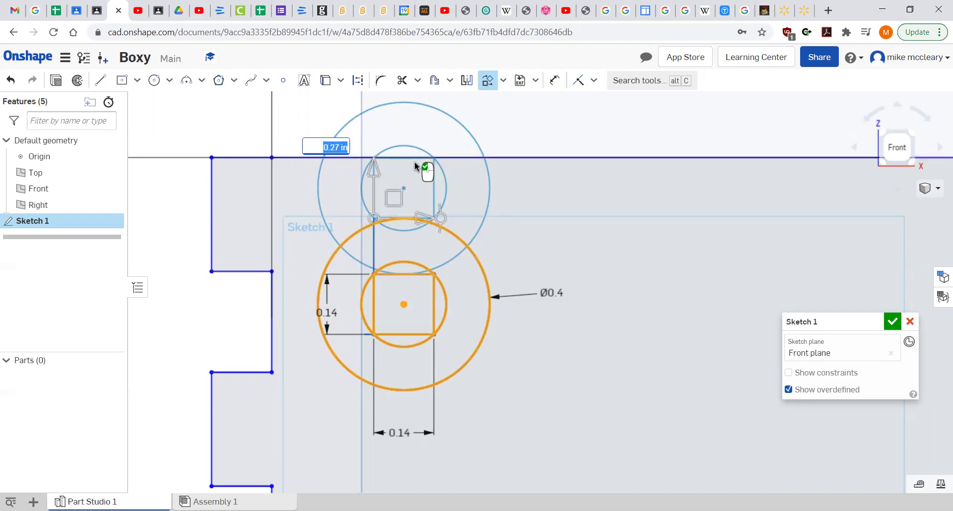
pyautogui.click(480, 157)
pyautogui.click(441, 271)
pyautogui.click(338, 189)
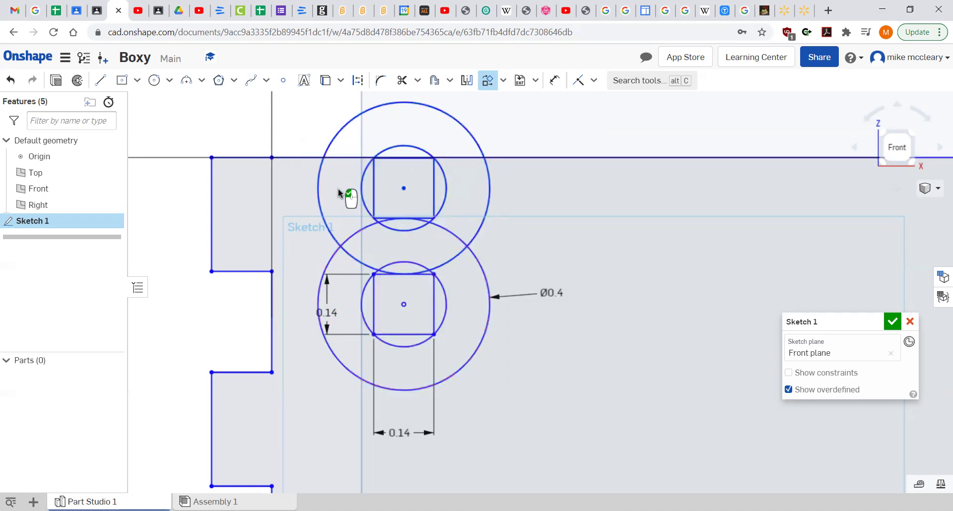
pyautogui.hotkey('ctrl', 'z')
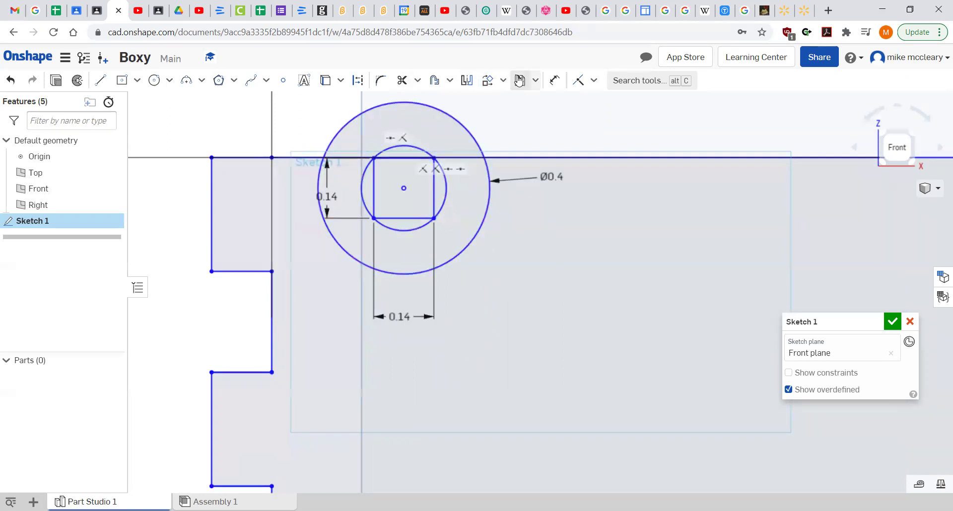
# Dimension the square's left side 0.265 in from the panel's left profile line.
pyautogui.click(555, 80)
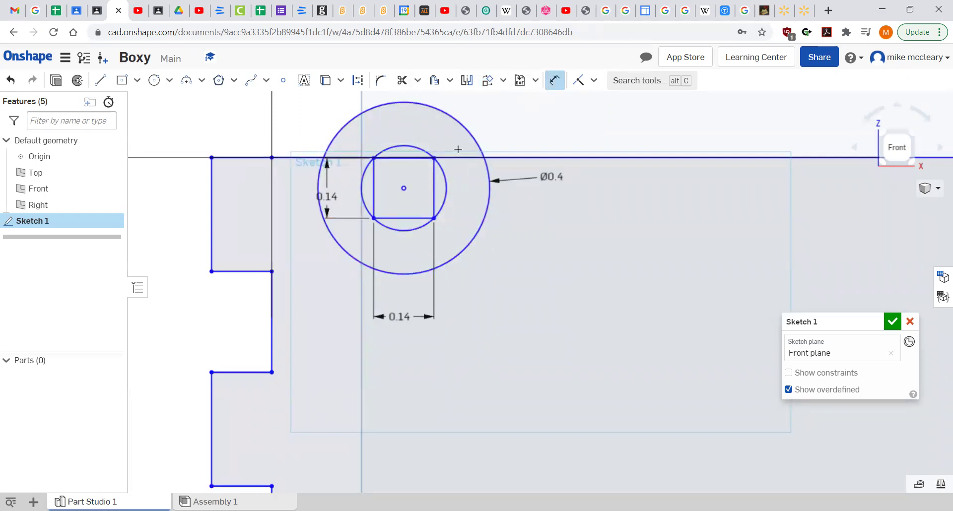
pyautogui.press('d')
pyautogui.click(374, 191)
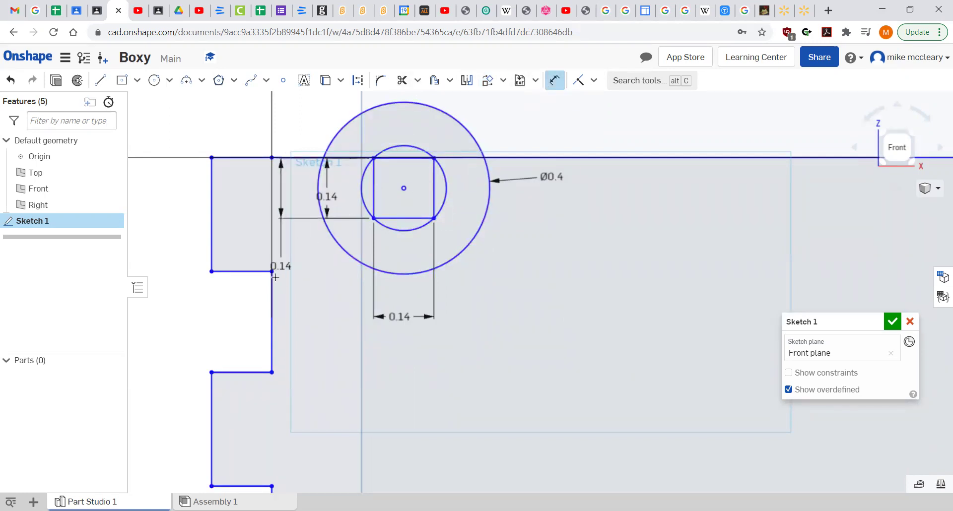
pyautogui.click(273, 303)
pyautogui.click(300, 119)
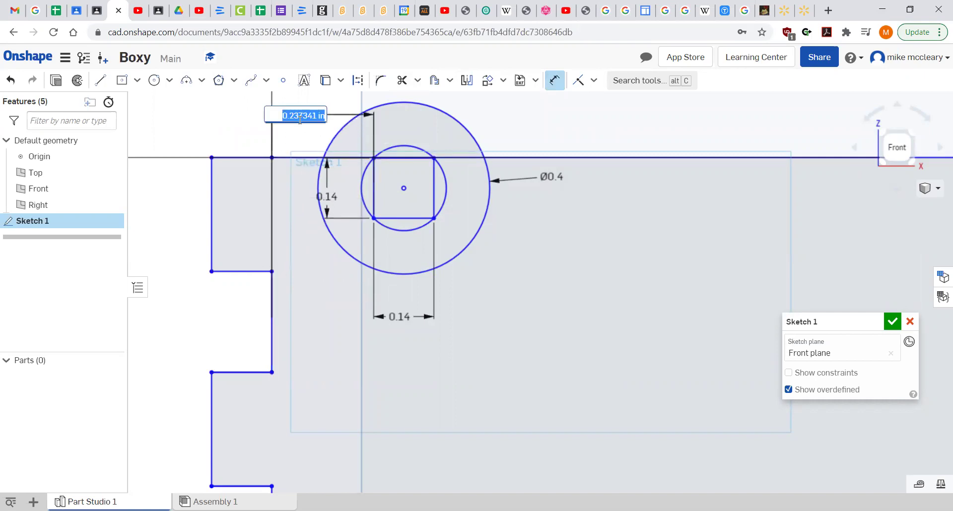
pyautogui.press('BackSpace')
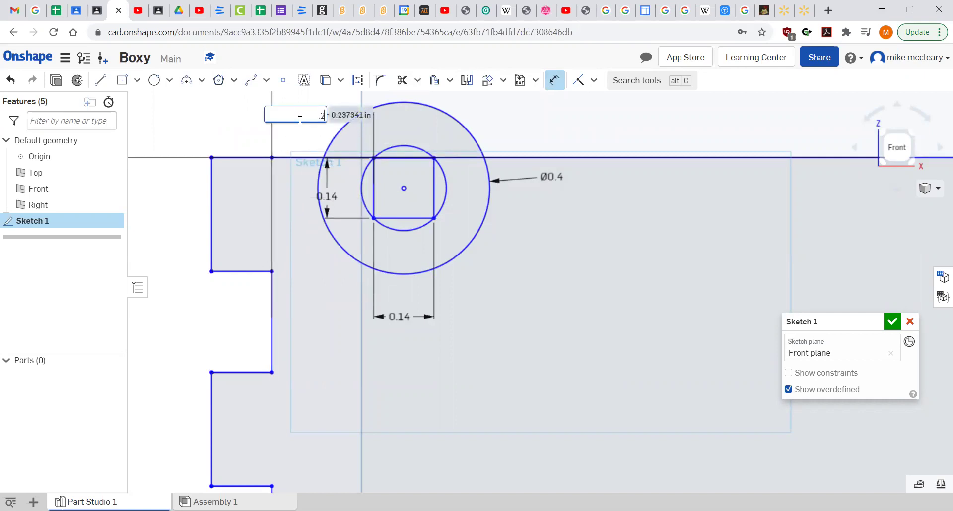
pyautogui.write('.265')
pyautogui.press('Return')
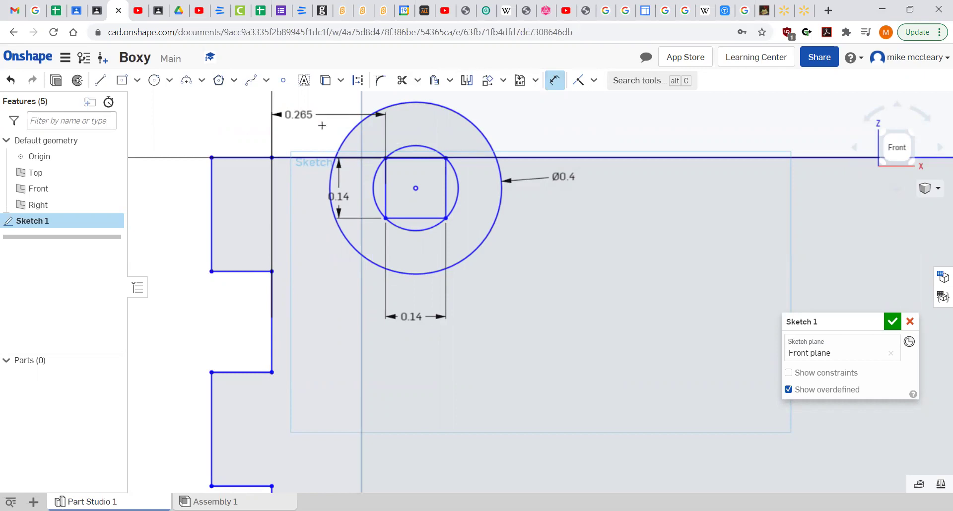
pyautogui.scroll(-5, 304, 293)
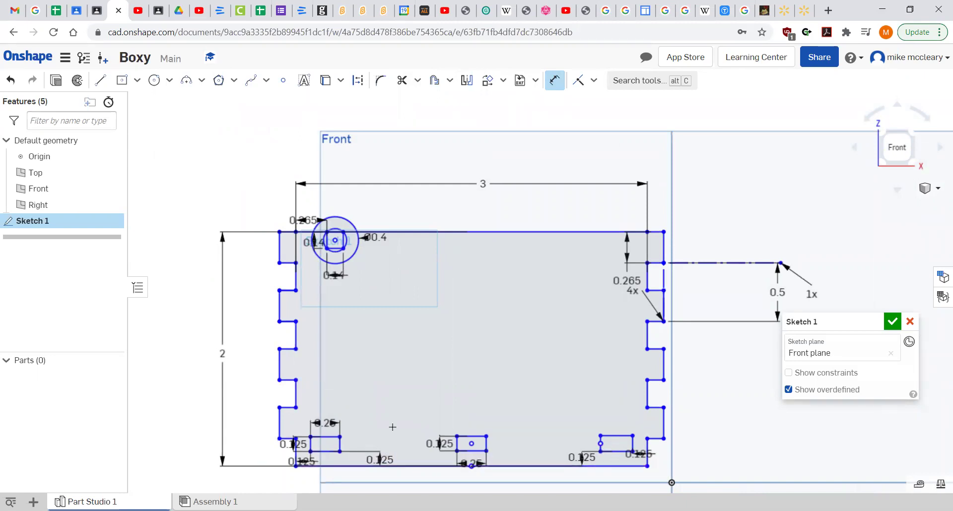
pyautogui.scroll(5, 331, 193)
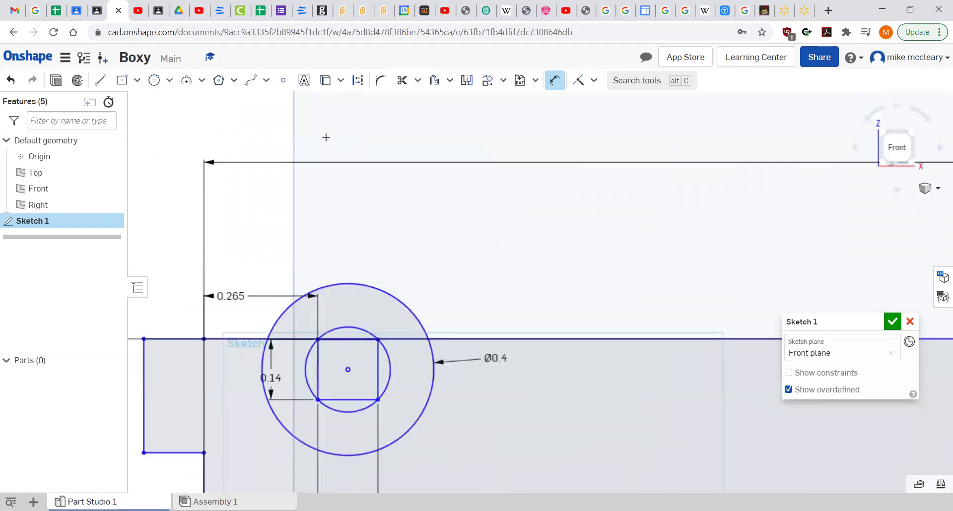
# Trim the outer circle's lower half and the top-edge pieces inside the arc into a rounded tab.
pyautogui.click(401, 80)
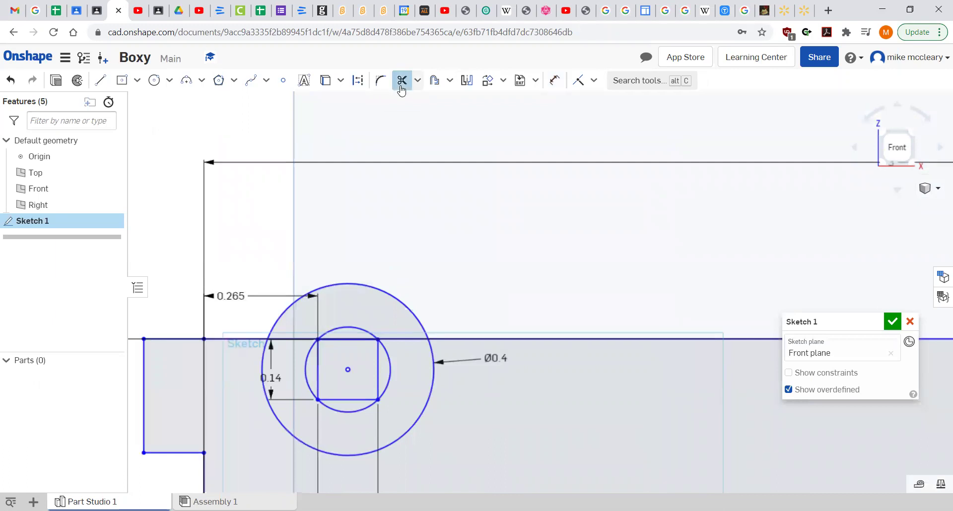
pyautogui.click(424, 409)
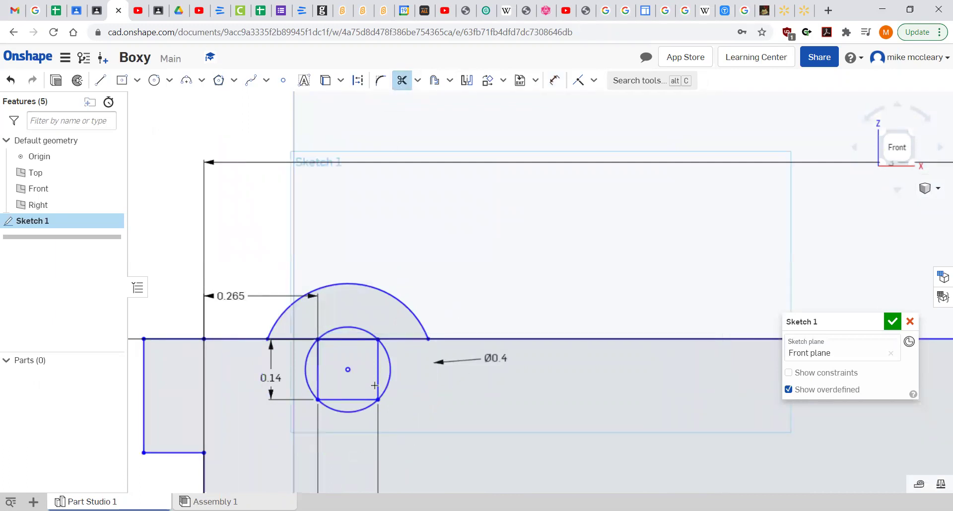
pyautogui.click(403, 339)
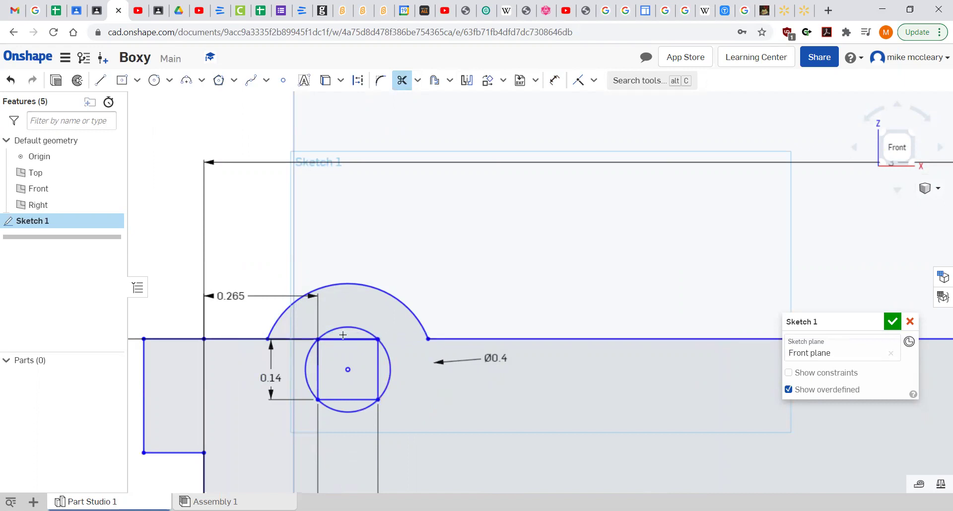
pyautogui.click(298, 339)
pyautogui.scroll(-5, 500, 332)
pyautogui.moveTo(622, 422); pyautogui.dragTo(508, 338, button='middle')
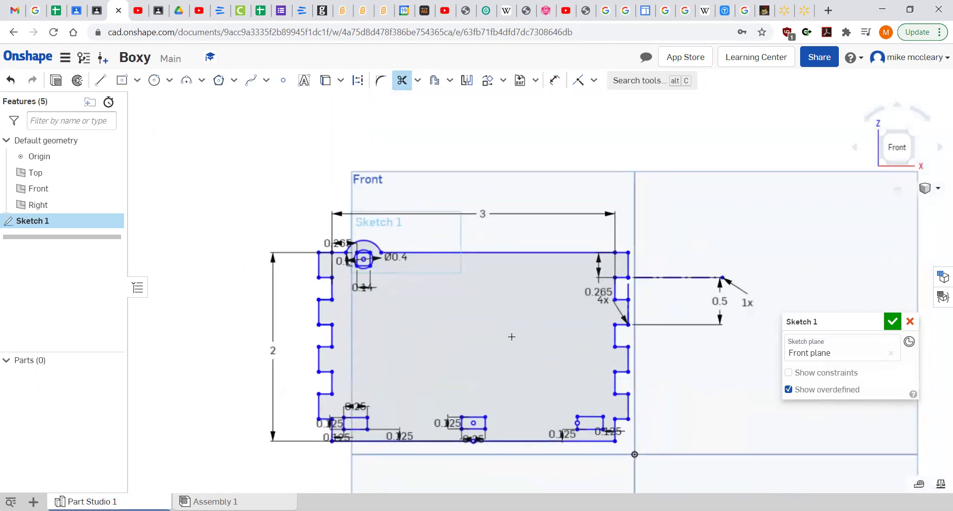
pyautogui.scroll(4, 480, 350)
pyautogui.scroll(-2, 477, 350)
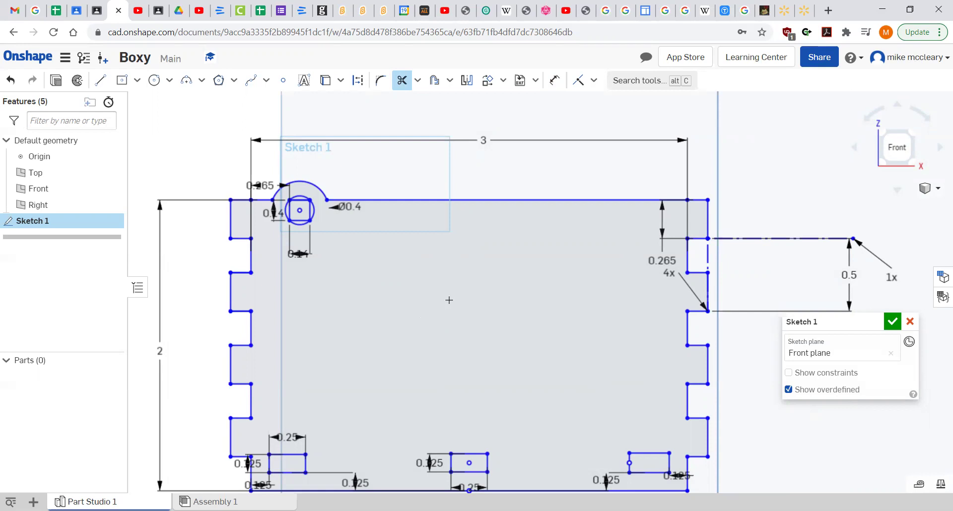
pyautogui.moveTo(450, 301)
pyautogui.mouseDown(button='middle')
pyautogui.moveTo(441, 174)
pyautogui.moveTo(435, 241)
pyautogui.mouseUp(button='middle')
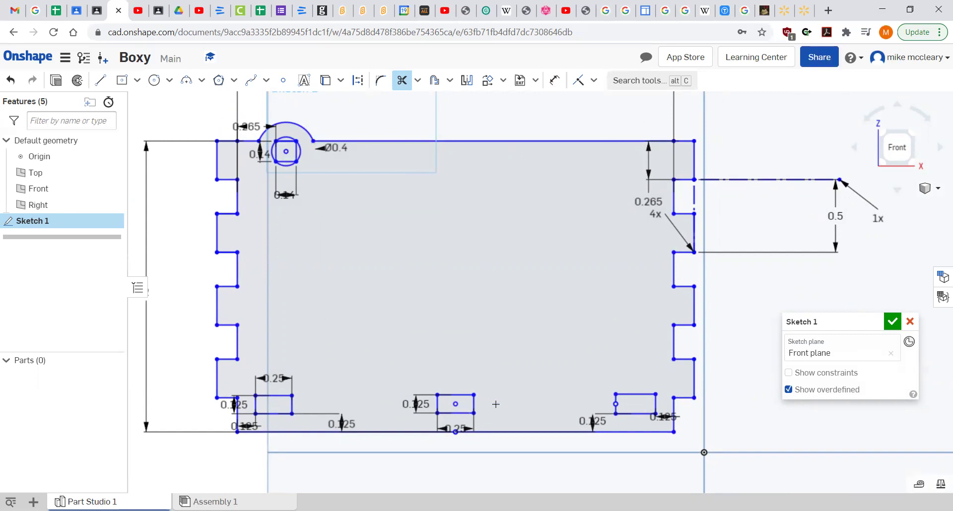
# Close the panel sketch and extrude its region 1/8 in (0.125 in) into solid Part 1.
pyautogui.click(892, 322)
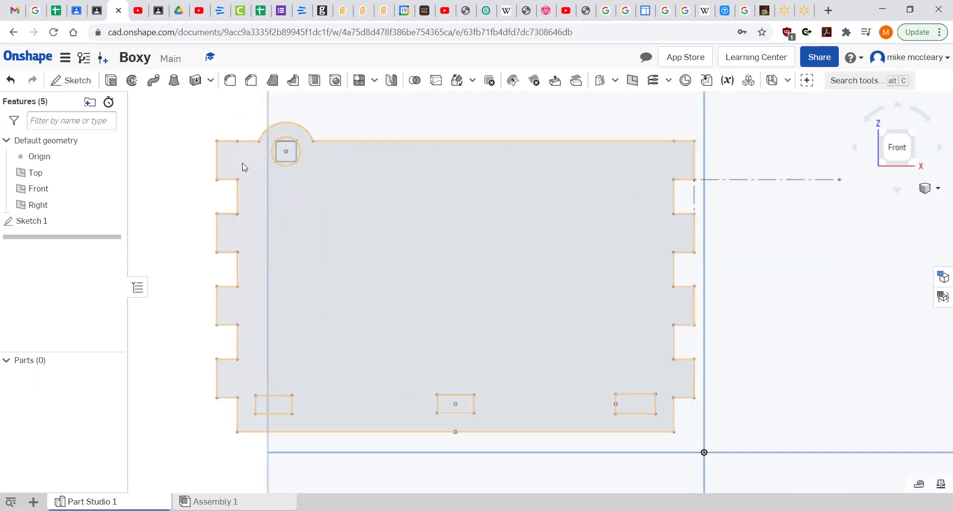
pyautogui.click(111, 80)
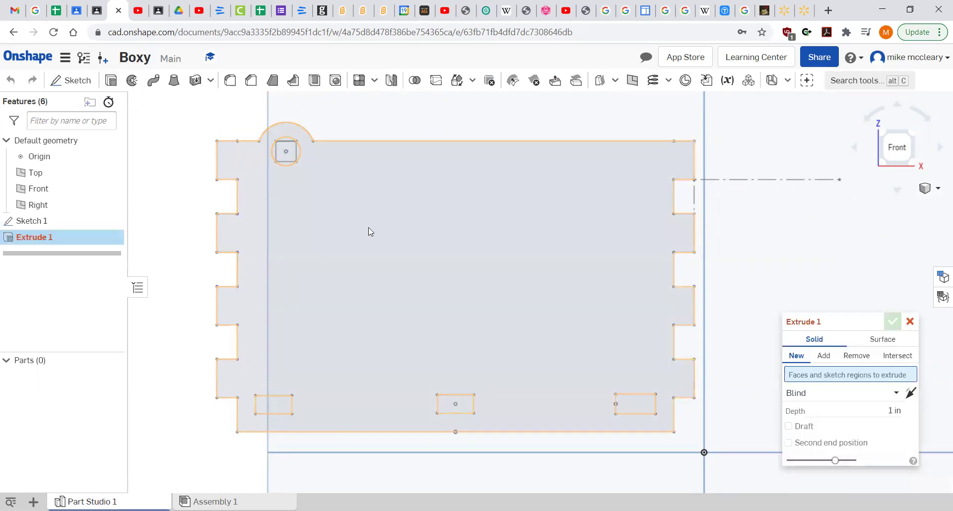
pyautogui.click(873, 414)
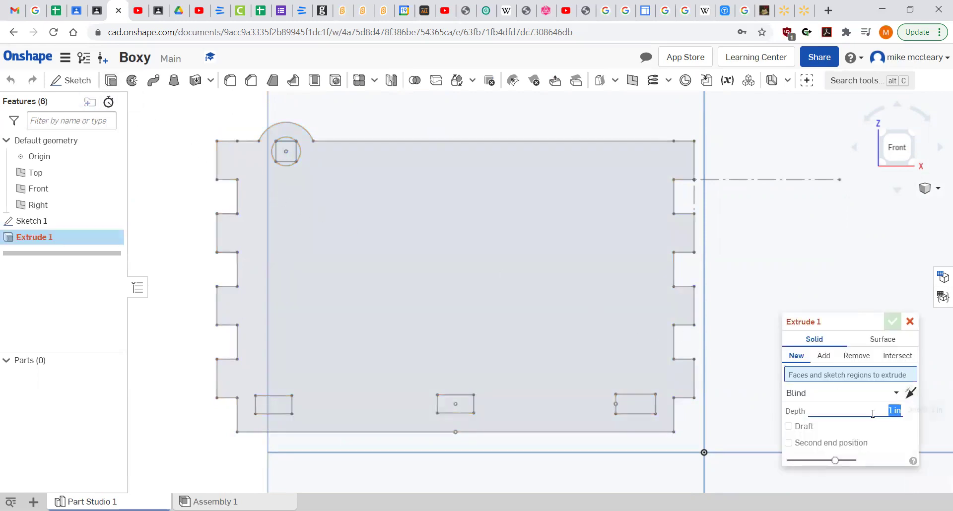
pyautogui.write('1/8')
pyautogui.click(536, 327)
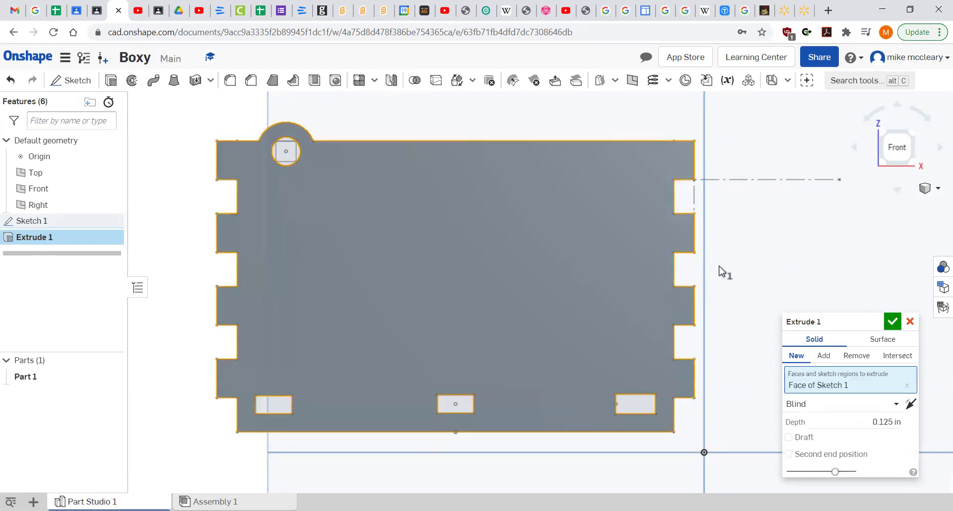
pyautogui.click(928, 188)
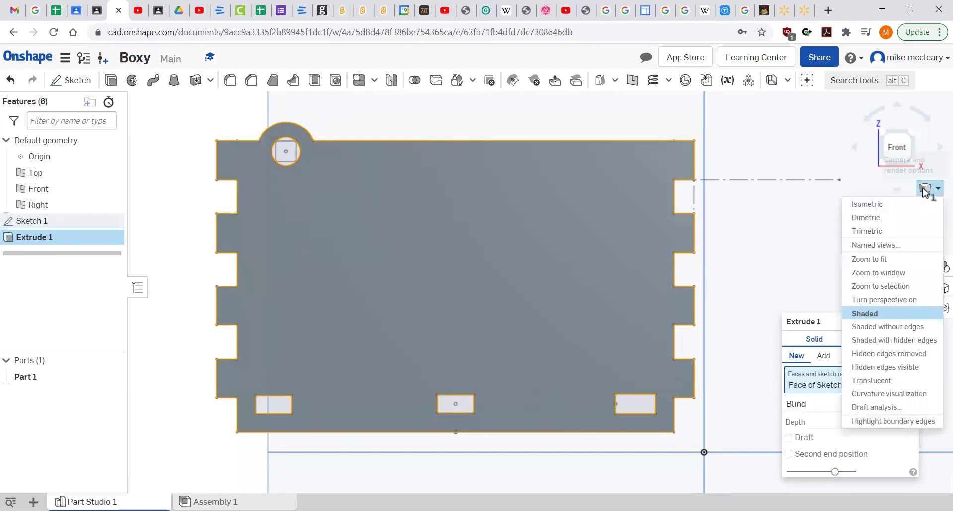
pyautogui.click(879, 232)
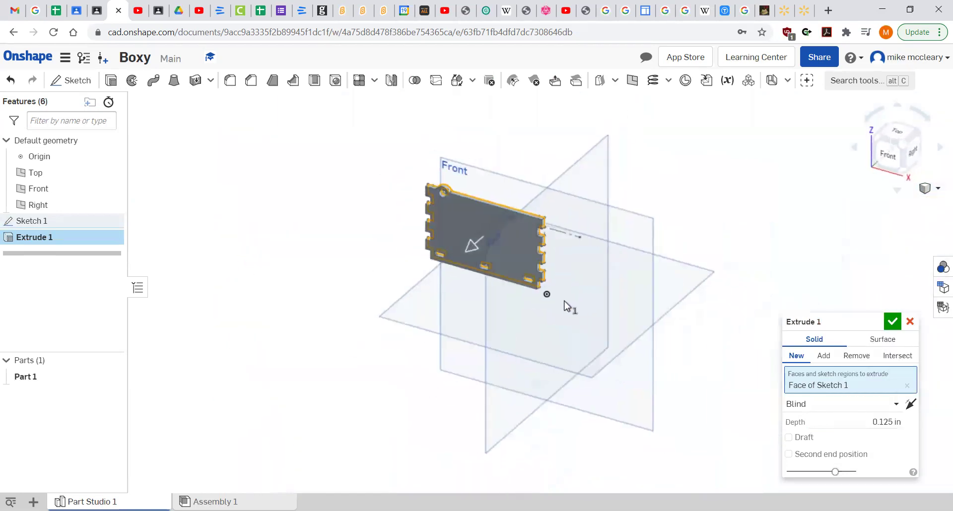
pyautogui.scroll(5, 474, 239)
pyautogui.scroll(-1, 473, 239)
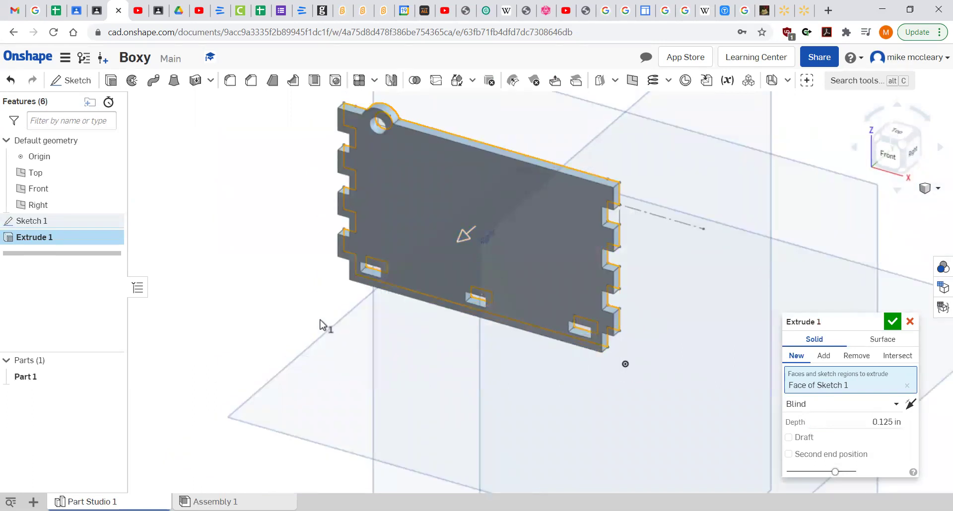
pyautogui.click(893, 322)
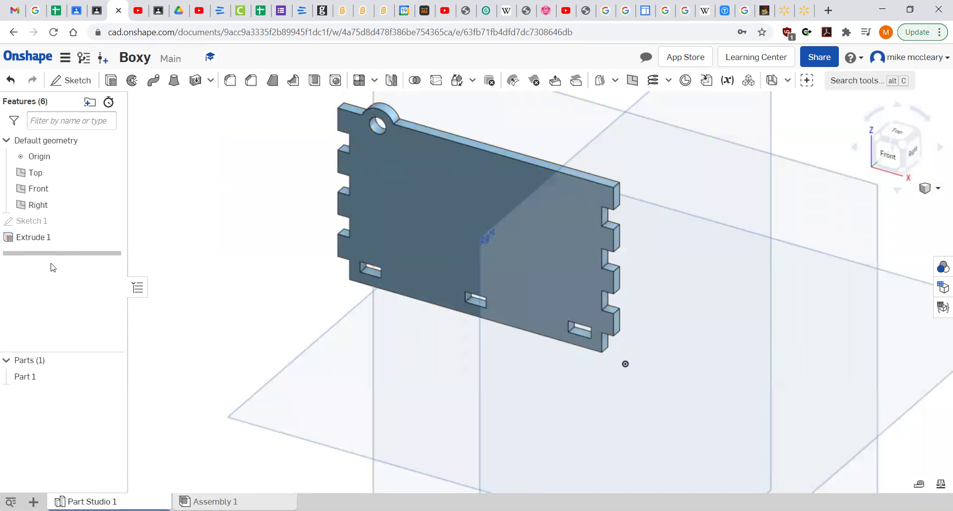